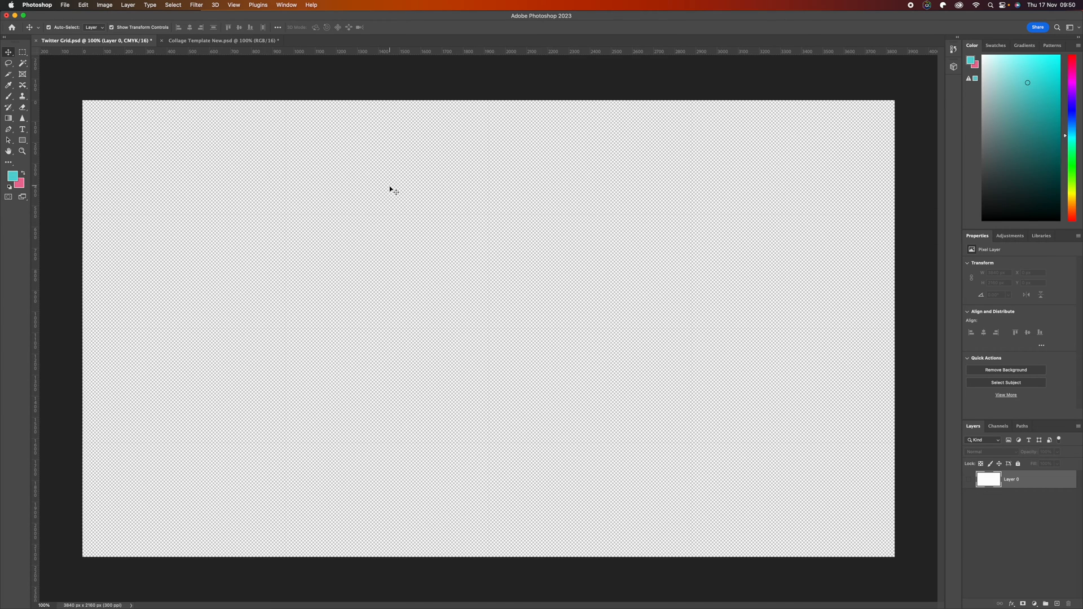
# Step: Create a new document from the recent 3840 x 2160 px preset at 300 ppi with a transparent background
pyautogui.click(64, 8)
pyautogui.click(70, 17)
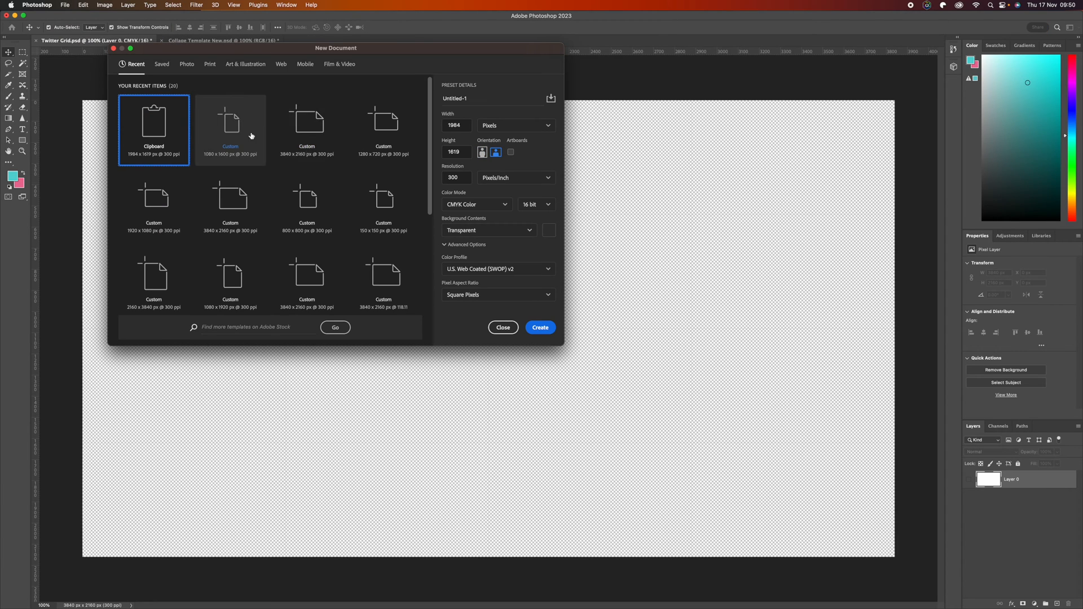
pyautogui.click(308, 130)
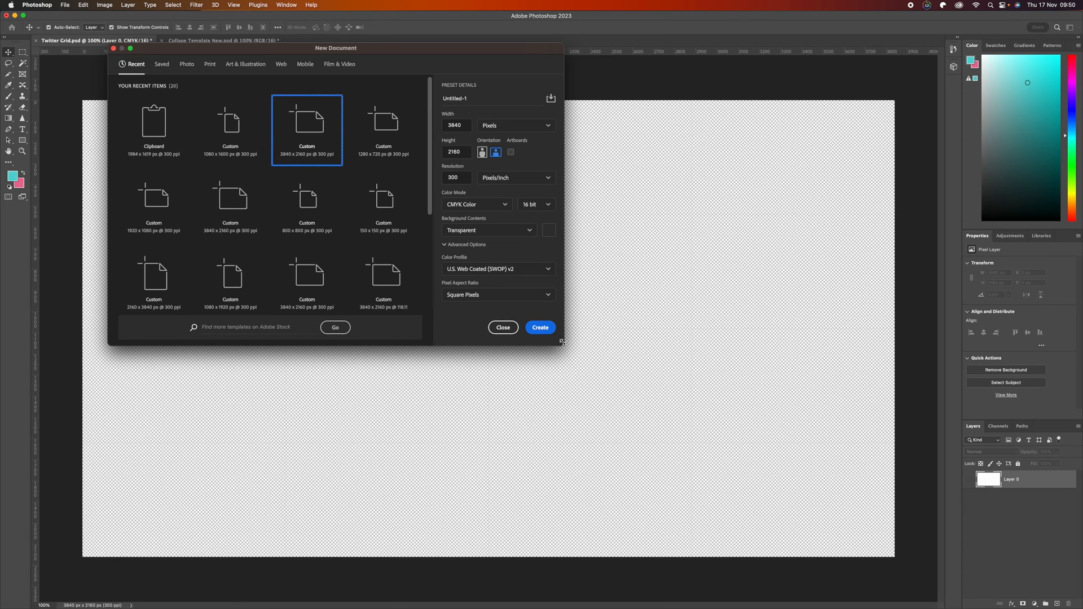
pyautogui.click(541, 328)
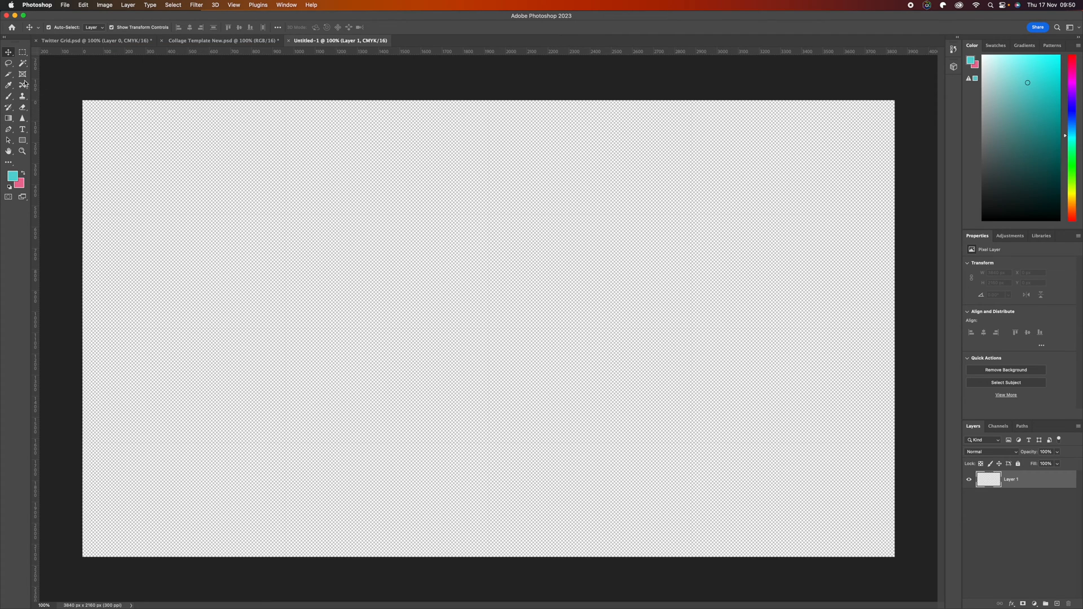
# Step: Divide the canvas with the Slice tool into 2 evenly spaced slices down and 2 across
pyautogui.moveTo(7, 75); pyautogui.dragTo(41, 92)
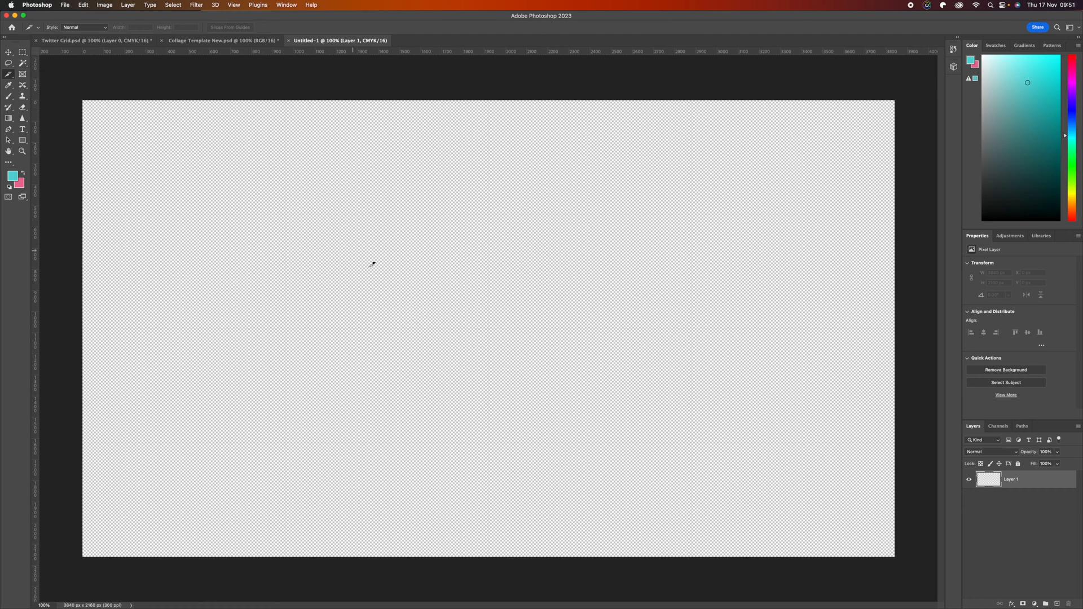
pyautogui.rightClick(476, 312)
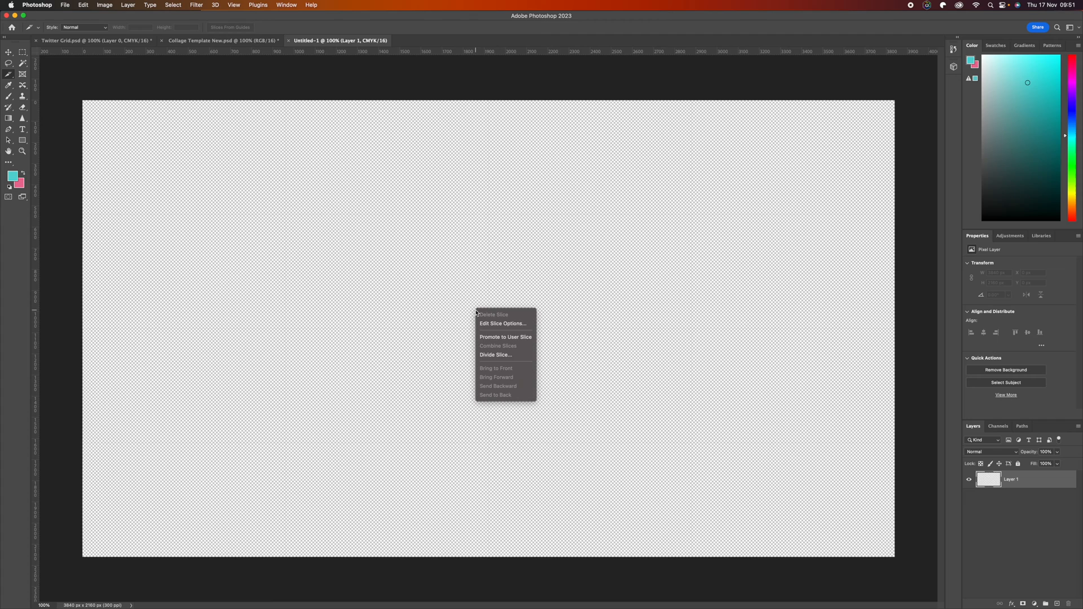
pyautogui.click(509, 355)
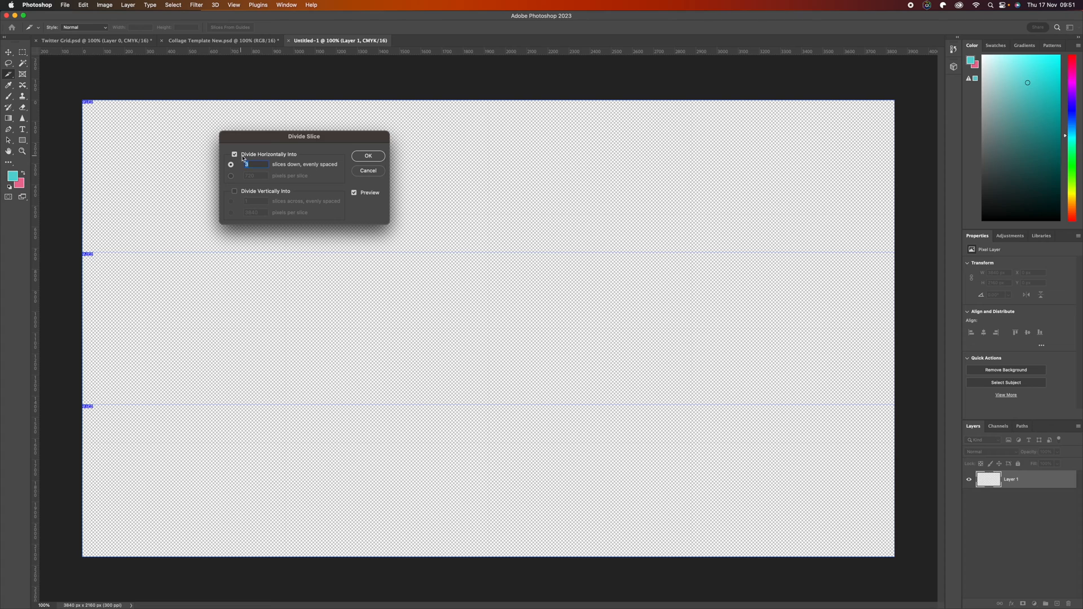
pyautogui.click(236, 192)
pyautogui.write('22')
pyautogui.click(372, 156)
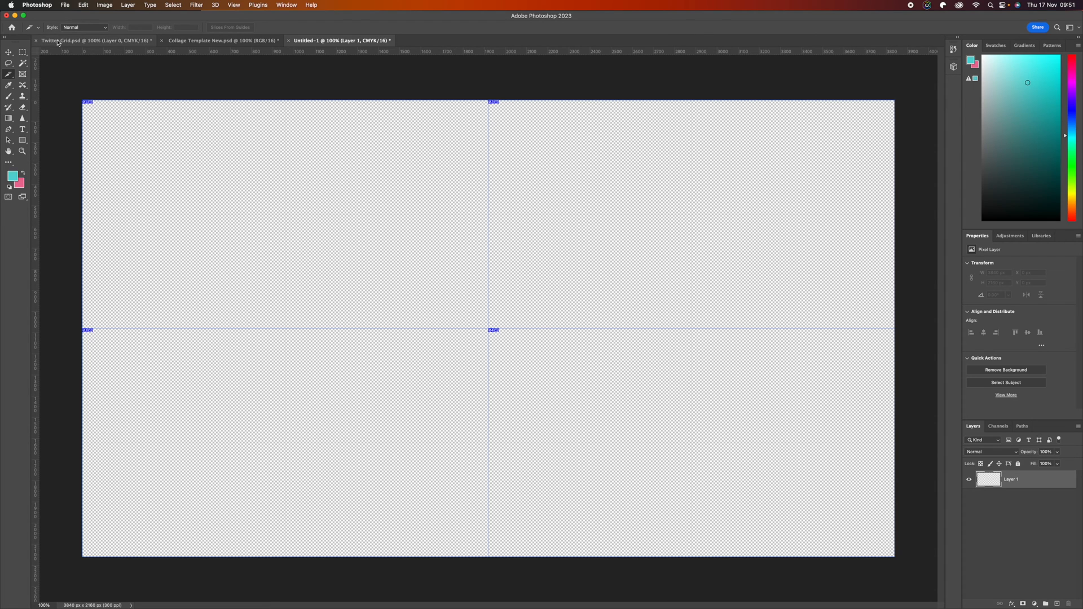
# Step: Create another new document from the recent 1080 x 1600 px preset at 300 ppi with a transparent background
pyautogui.click(64, 7)
pyautogui.click(71, 15)
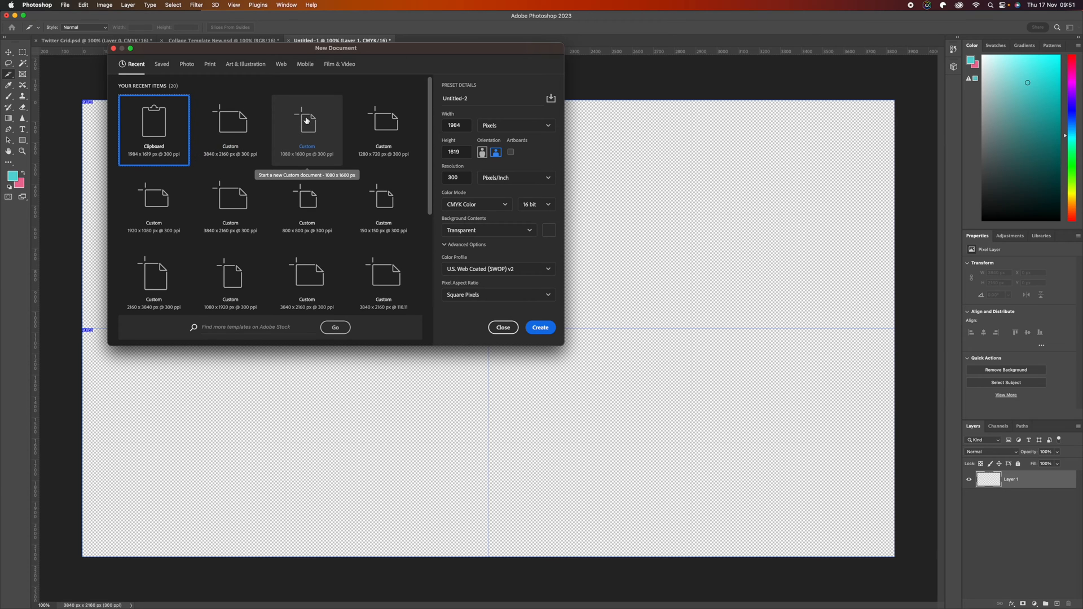
pyautogui.click(306, 120)
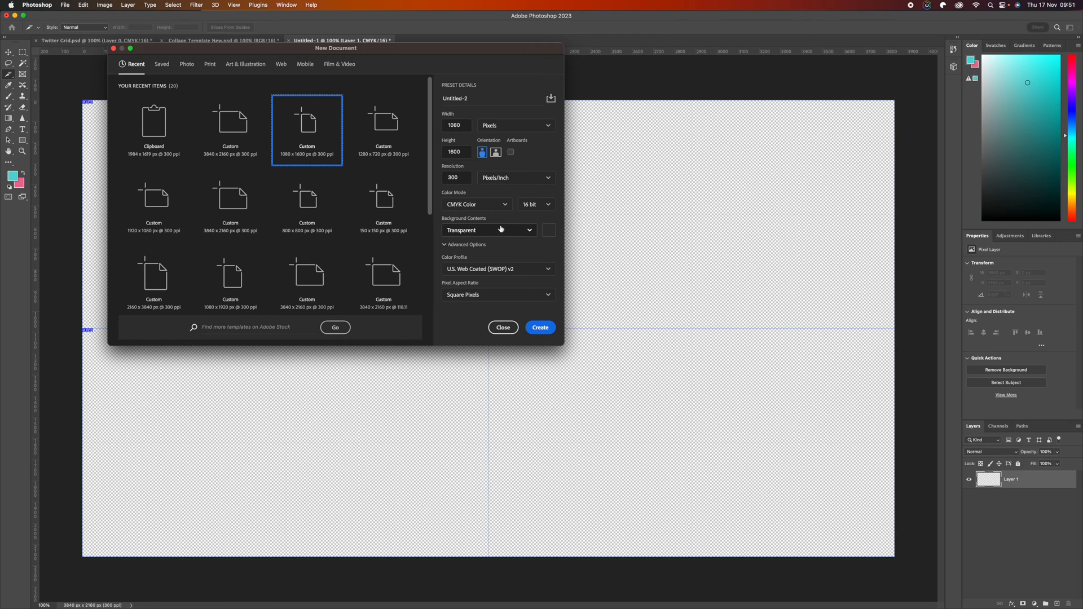
pyautogui.click(540, 328)
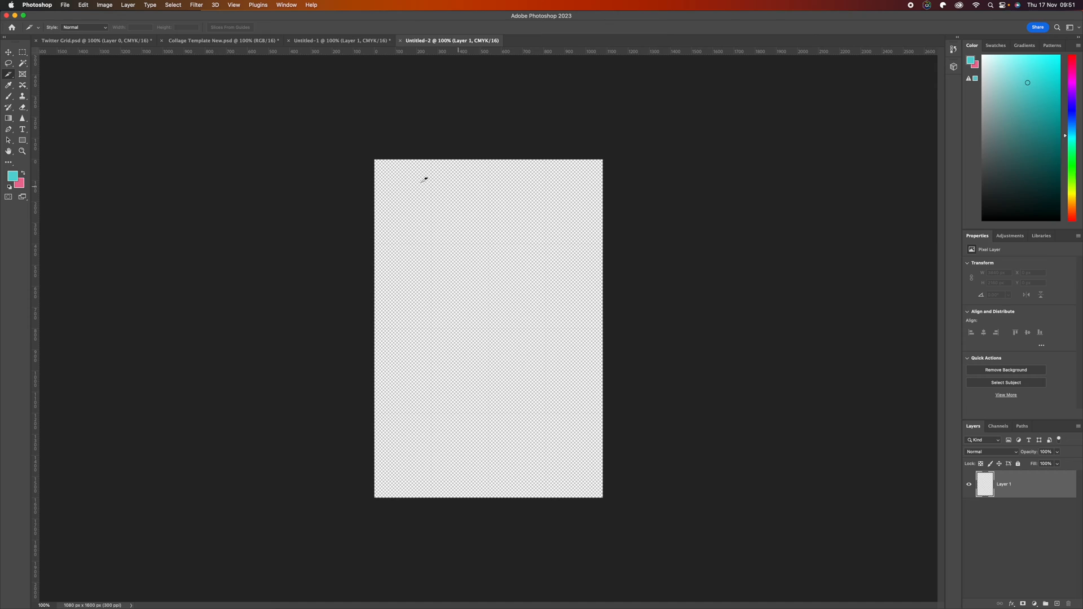
# Step: Divide the portrait canvas into 3 evenly spaced slices down, with vertical division turned off
pyautogui.click(9, 77)
pyautogui.click(42, 91)
pyautogui.rightClick(517, 280)
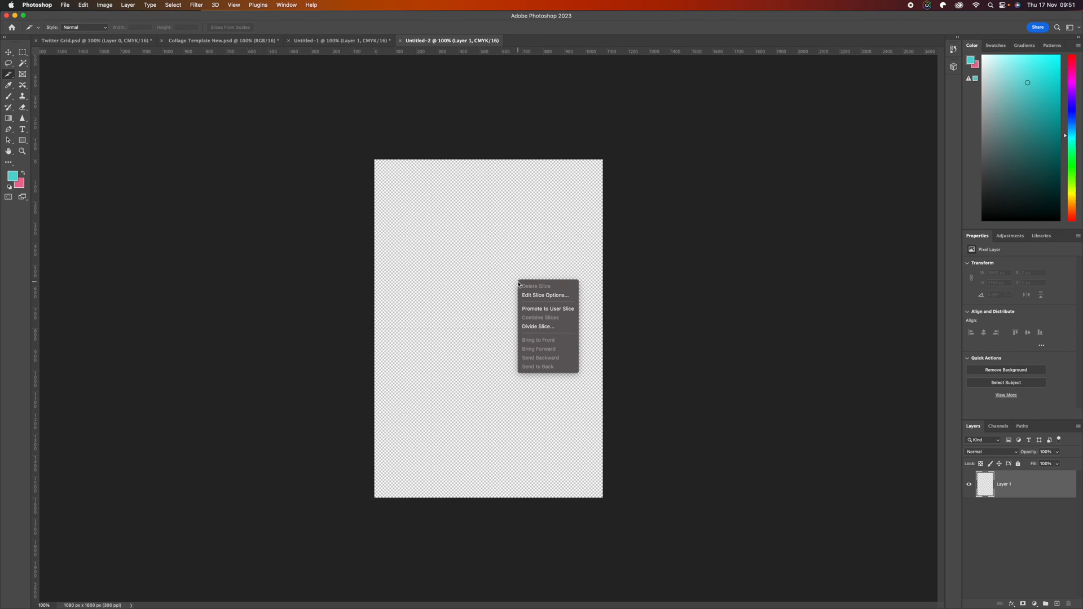
pyautogui.click(536, 325)
pyautogui.doubleClick(261, 201)
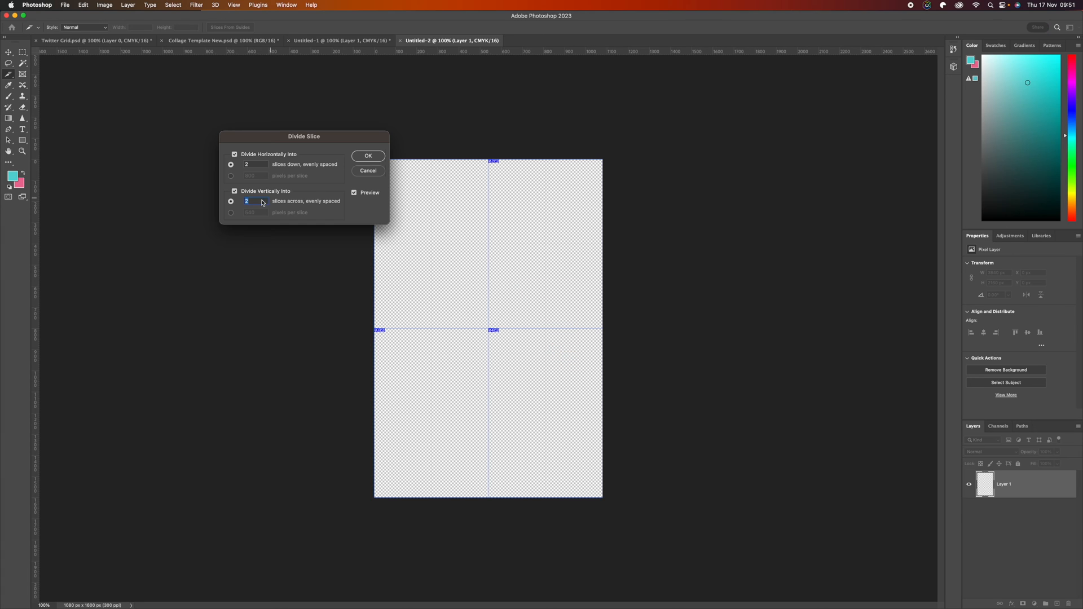
pyautogui.click(233, 193)
pyautogui.write('3')
pyautogui.click(368, 156)
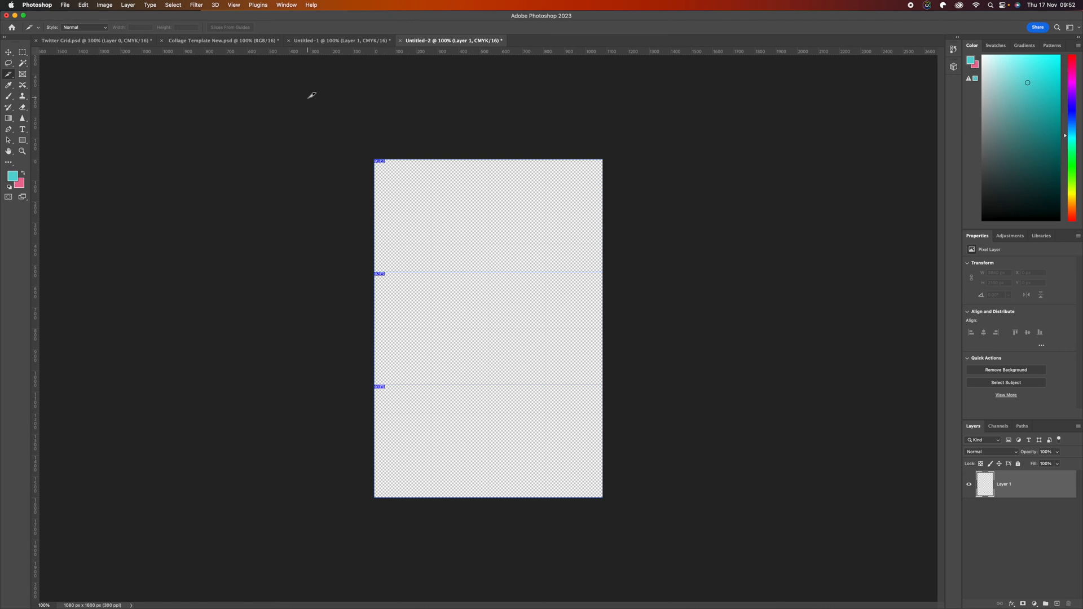
# Step: Return to the 3840 x 2160 px document and place Bench Hair.jpg from the Twitter Multi folder in Finder onto its canvas
pyautogui.click(305, 45)
pyautogui.click(305, 45)
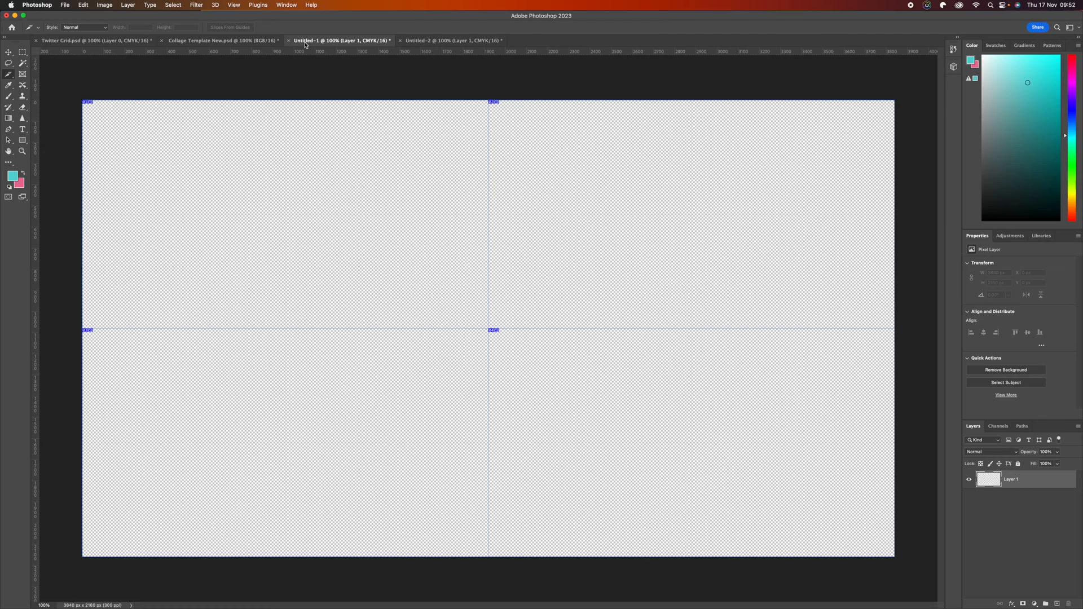
pyautogui.hotkey('ctrl', 'Up')
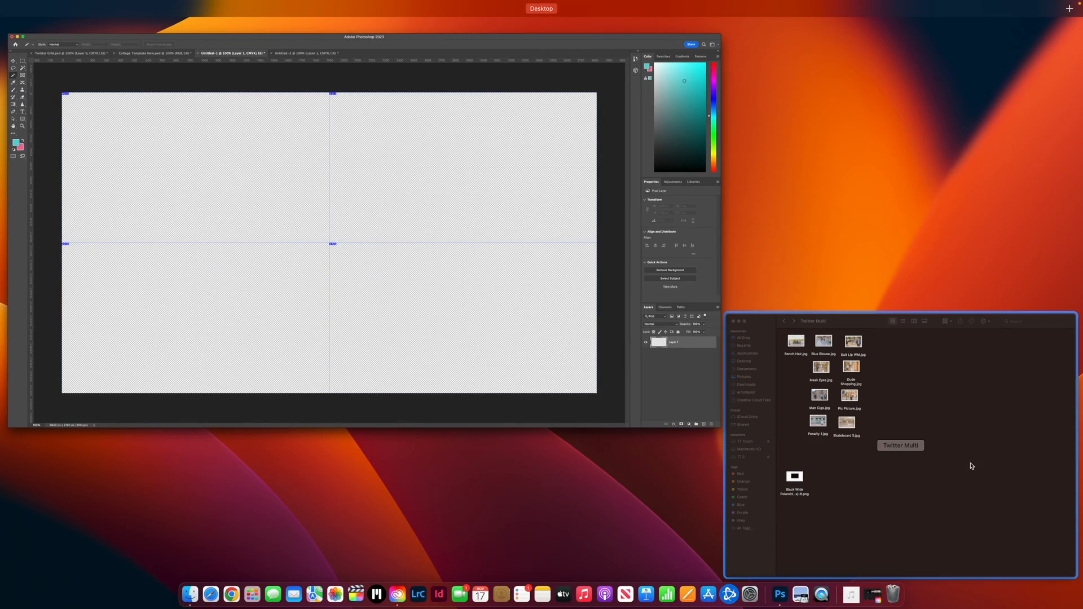
pyautogui.click(933, 441)
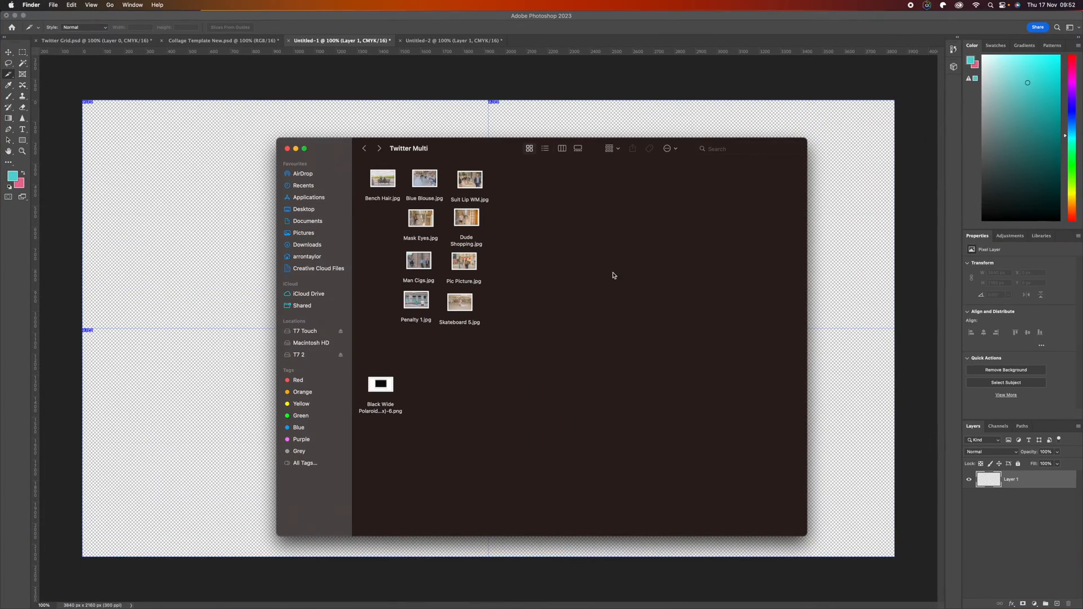
pyautogui.moveTo(490, 154)
pyautogui.mouseDown()
pyautogui.moveTo(489, 130)
pyautogui.moveTo(491, 148)
pyautogui.mouseUp()
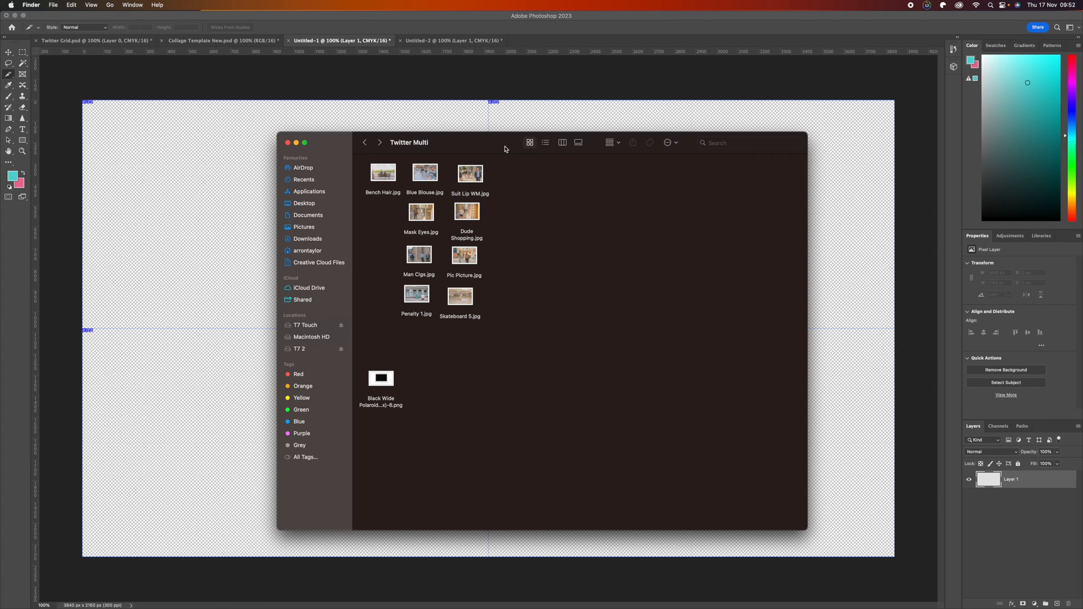
pyautogui.moveTo(498, 145); pyautogui.dragTo(635, 135)
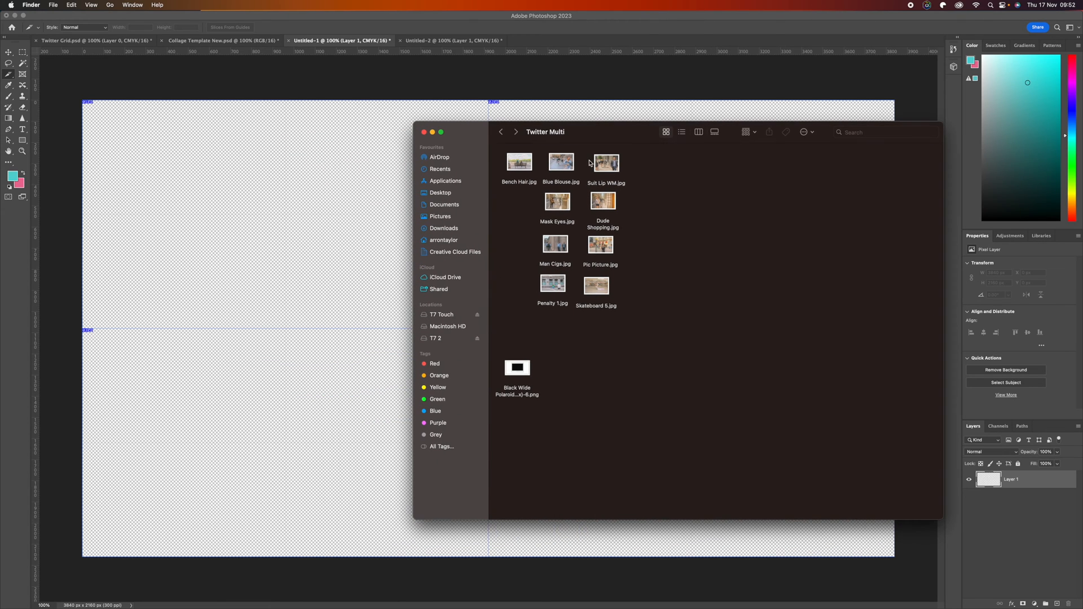
pyautogui.click(519, 162)
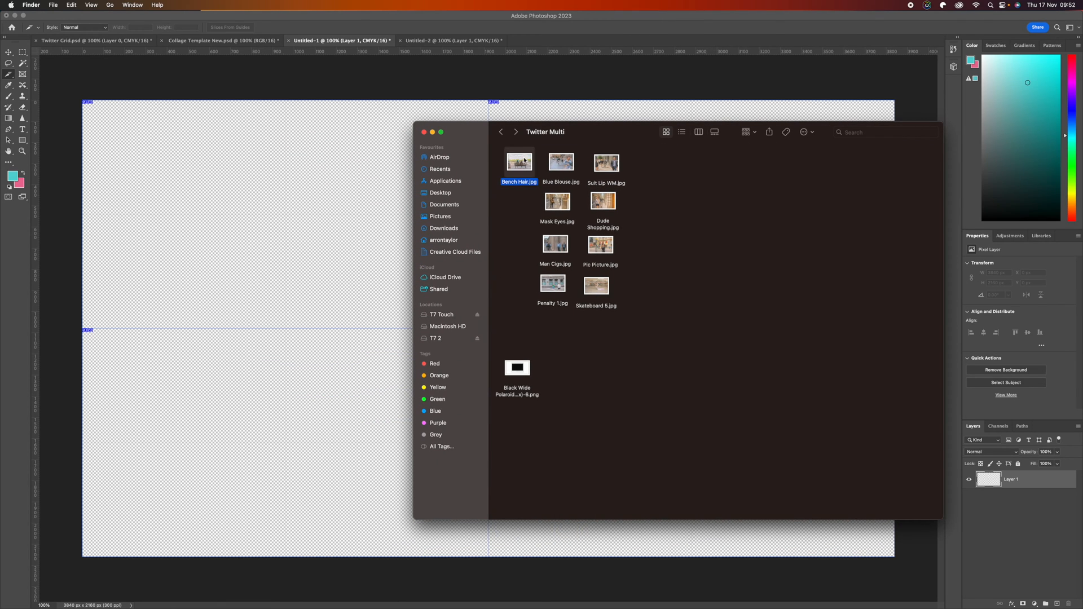
pyautogui.moveTo(519, 163); pyautogui.dragTo(362, 231)
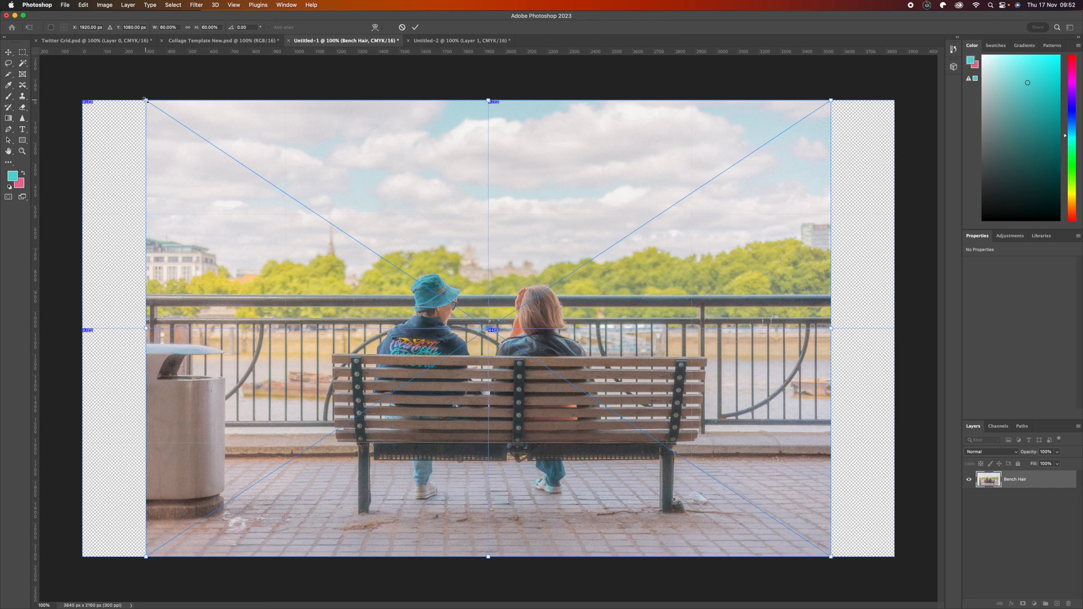
# Step: Scale the placed bench photo proportionally to about 71% so it fills the full canvas width, and commit the transform
pyautogui.moveTo(145, 100); pyautogui.dragTo(70, 74)
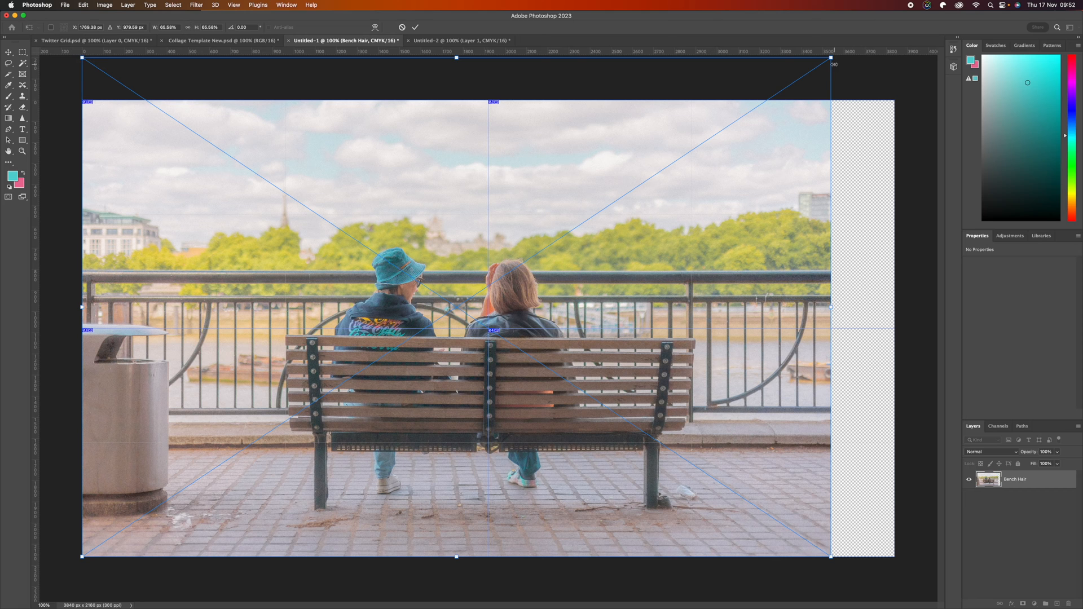
pyautogui.moveTo(831, 59); pyautogui.dragTo(913, 47)
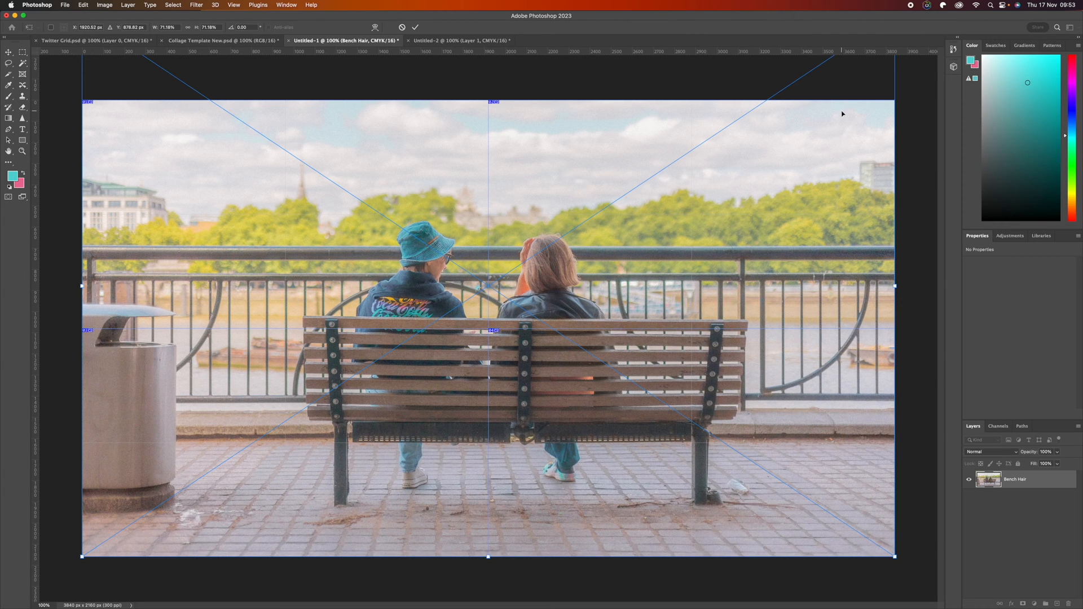
pyautogui.press('Return')
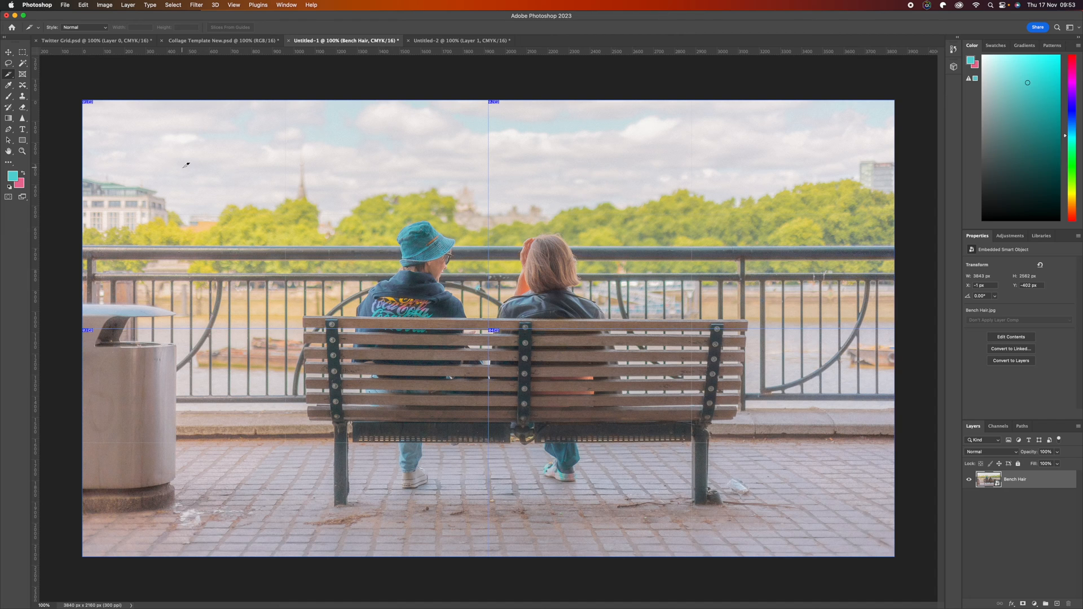
# Step: Export all slices with Save for Web as JPEG images named Main into the Twitter Multi folder
pyautogui.click(66, 5)
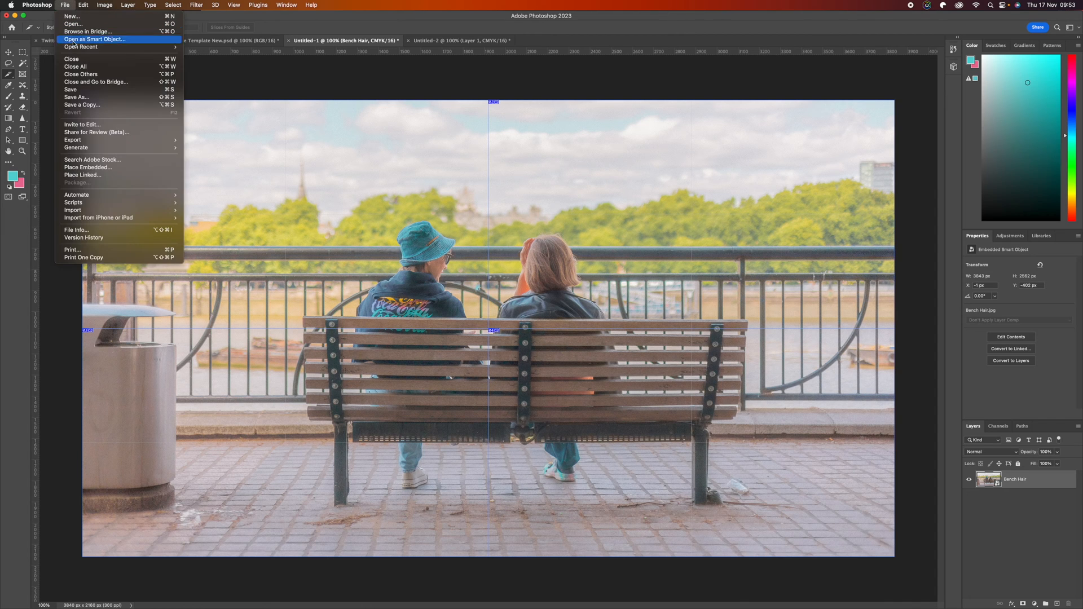
pyautogui.moveTo(78, 49)
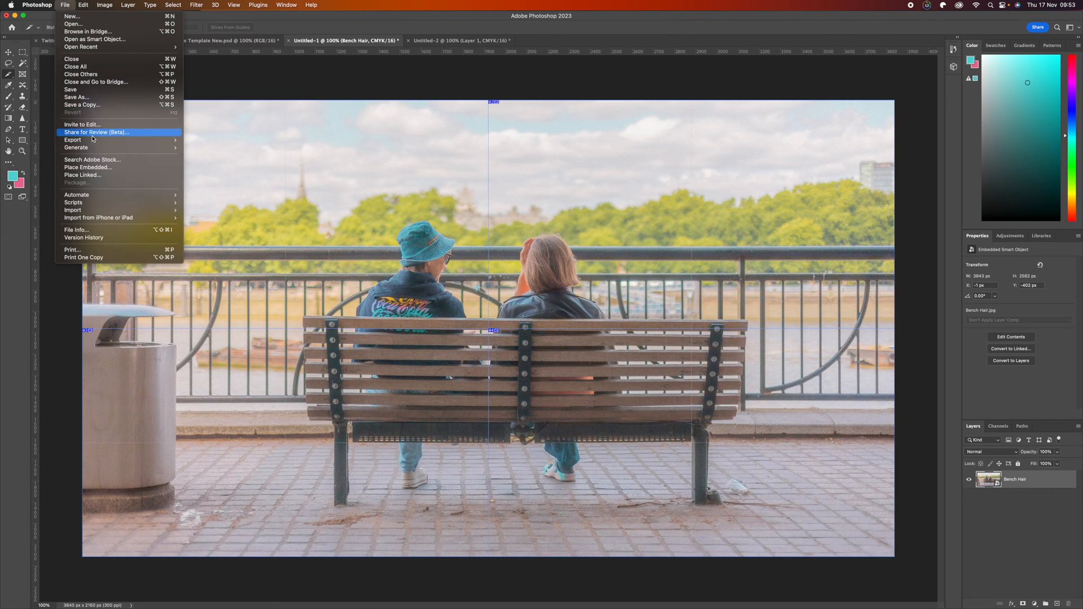
pyautogui.moveTo(94, 145)
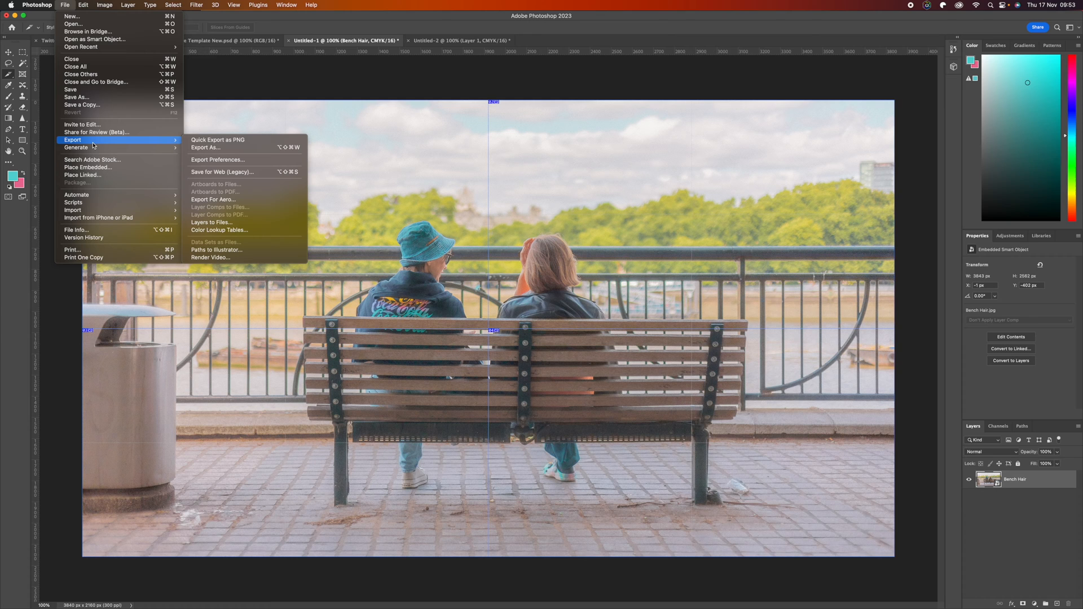
pyautogui.click(226, 172)
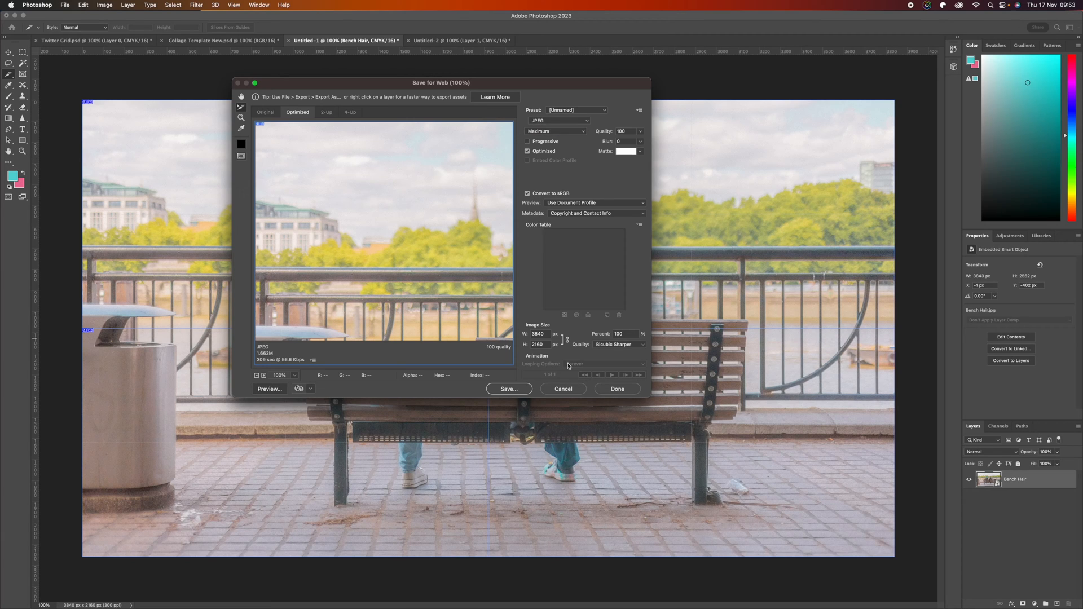
pyautogui.click(508, 389)
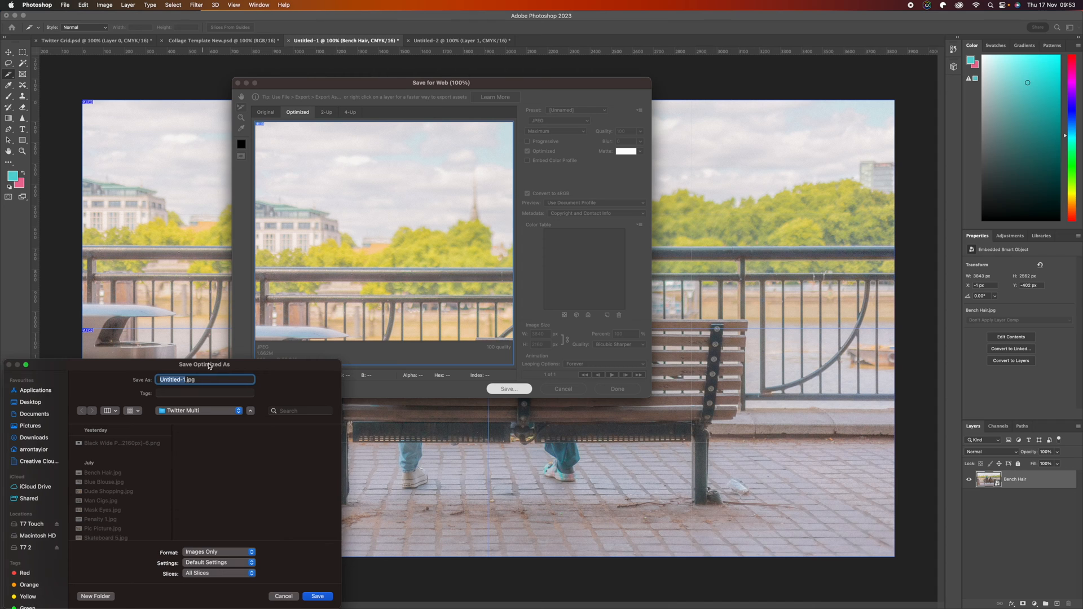
pyautogui.moveTo(205, 364); pyautogui.dragTo(545, 107)
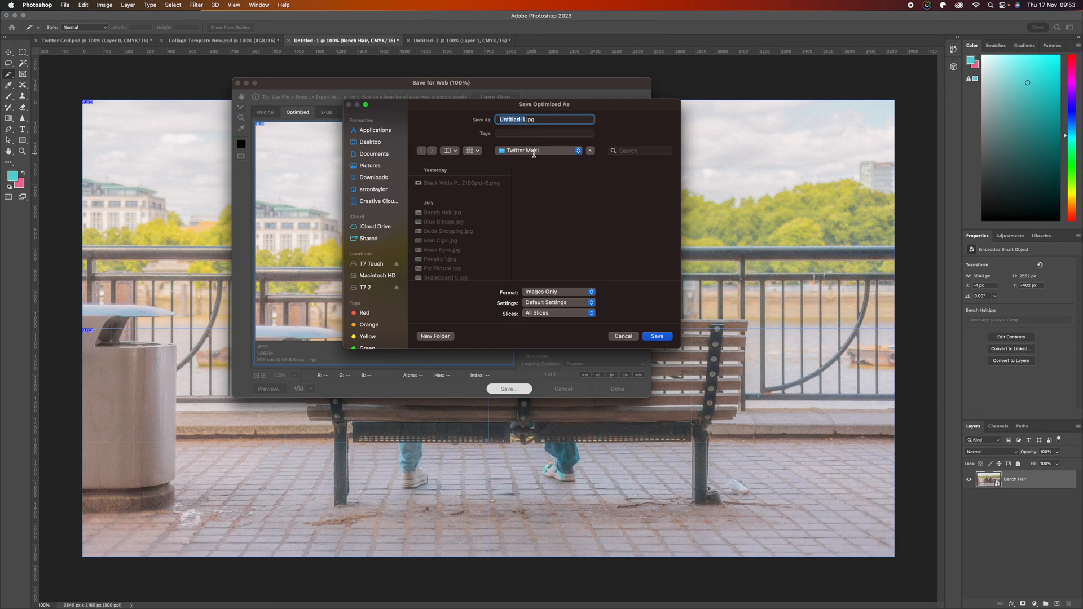
pyautogui.write('Main')
pyautogui.click(656, 337)
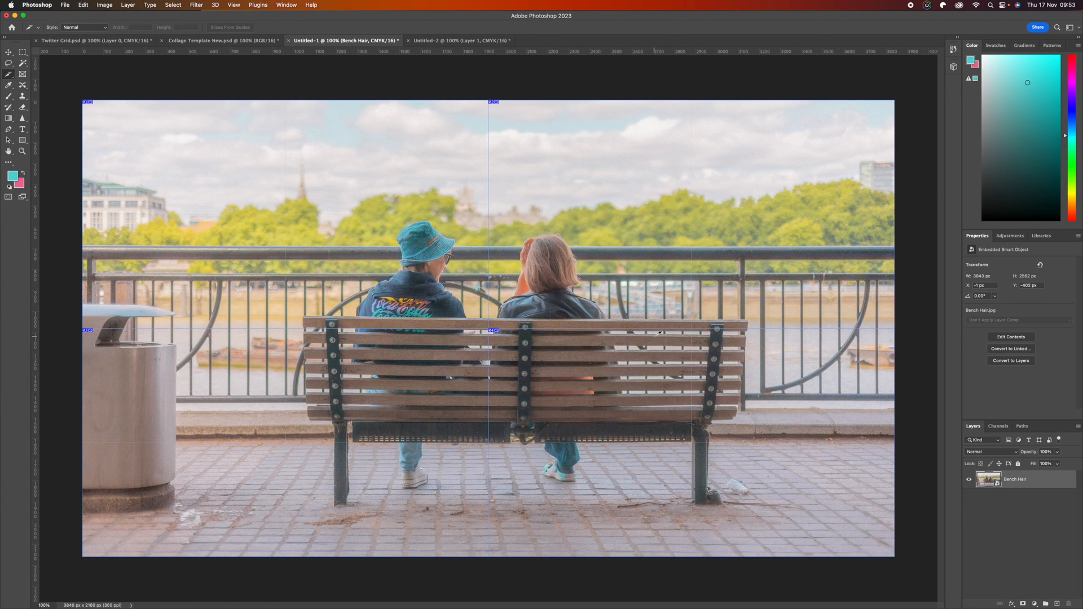
# Step: Switch to Finder, examine the exported slices in the images folder, and return to the Twitter Multi folder
pyautogui.hotkey('ctrl', 'Up')
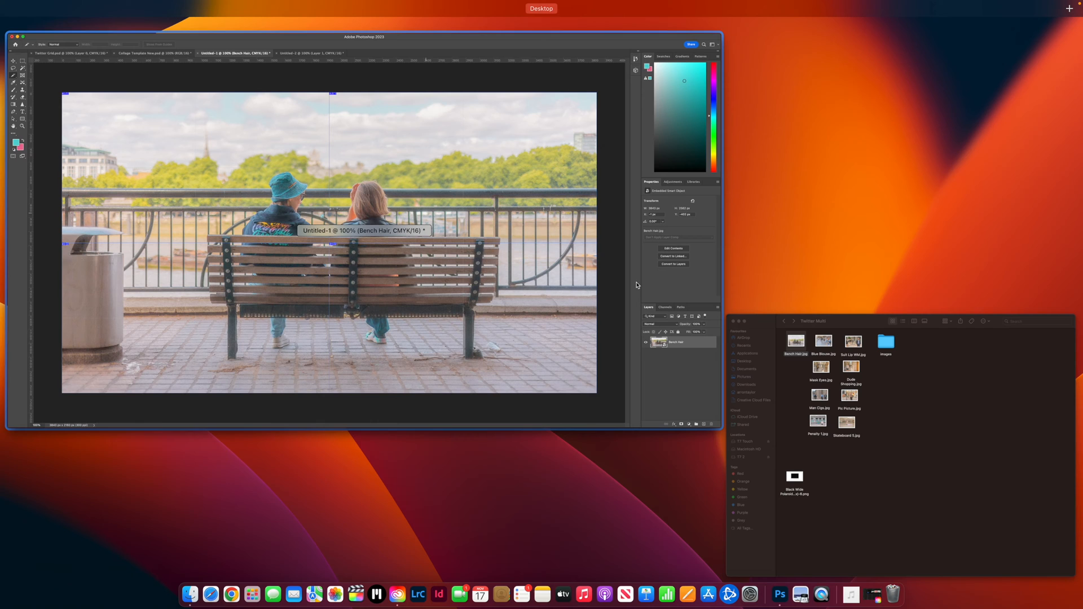
pyautogui.click(852, 379)
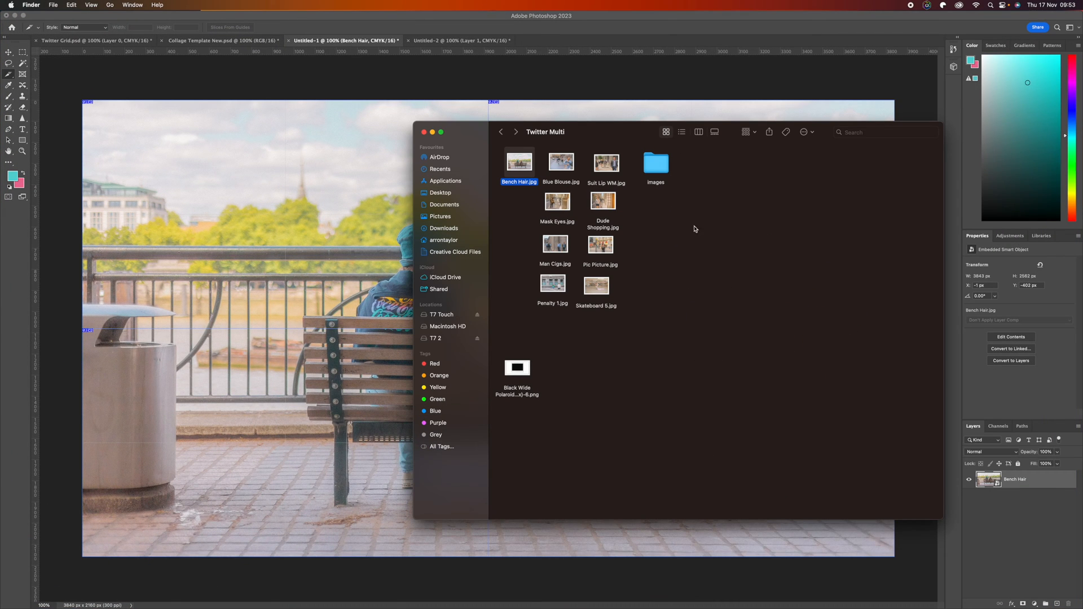
pyautogui.rightClick(663, 171)
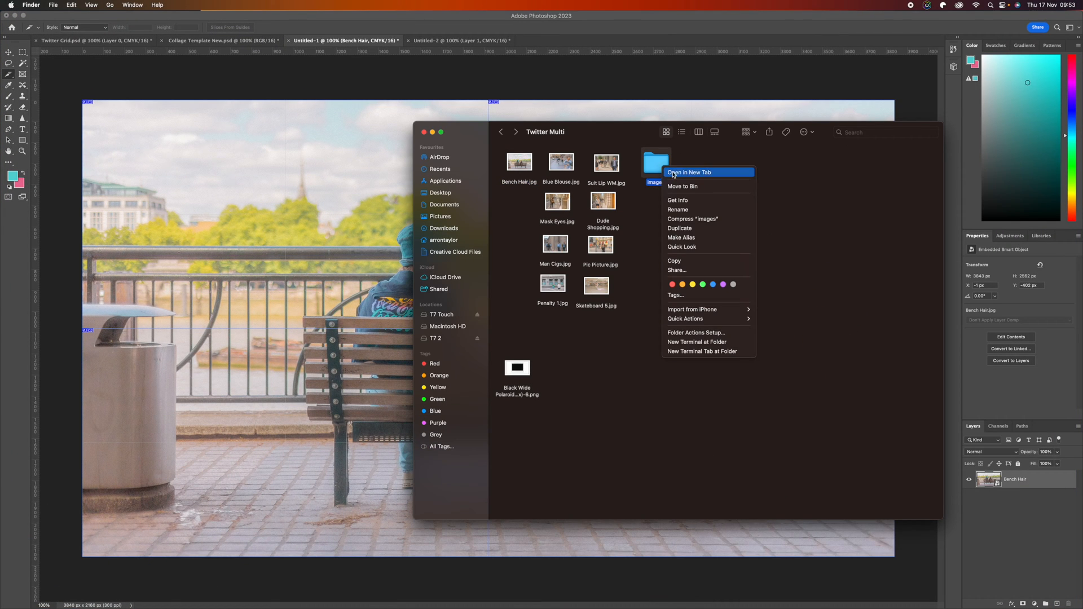
pyautogui.click(703, 173)
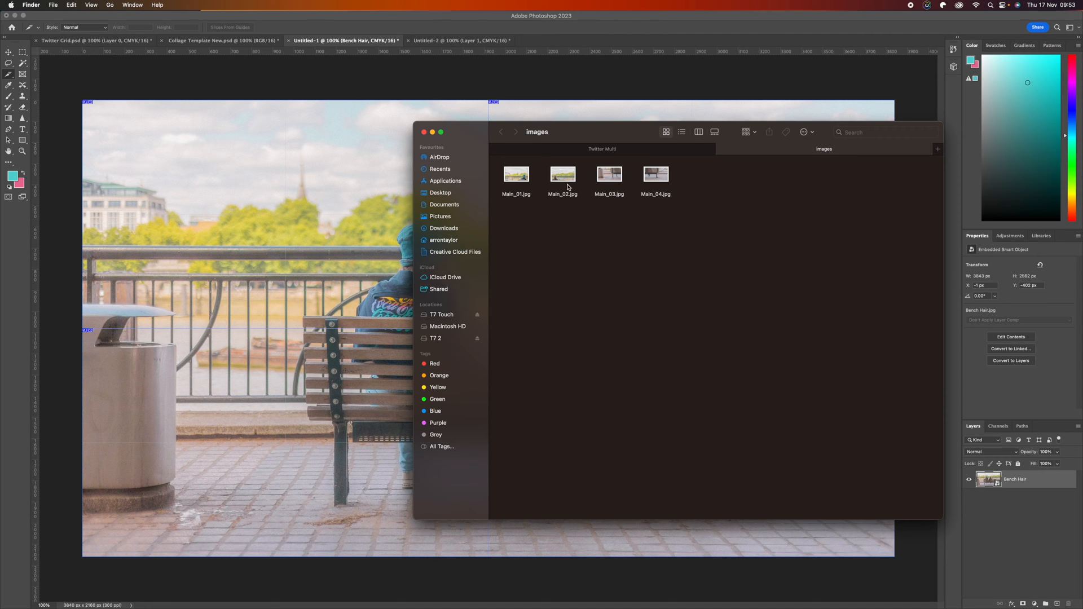
pyautogui.click(618, 151)
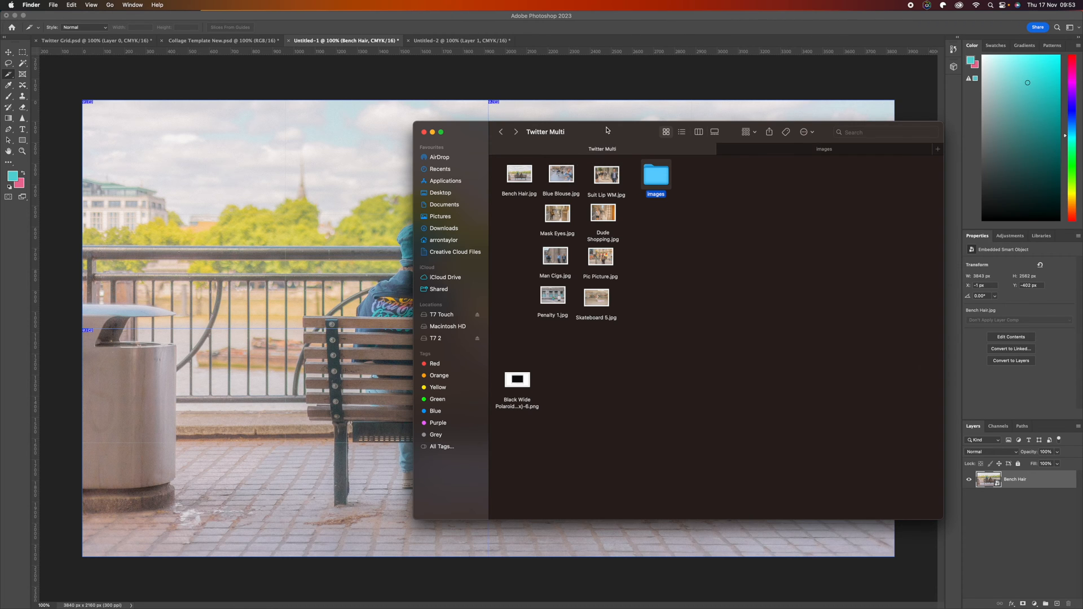
# Step: Switch to the sliced 1080 x 1600 px document in Photoshop and activate the Move tool
pyautogui.moveTo(607, 131); pyautogui.dragTo(452, 139)
pyautogui.click(458, 41)
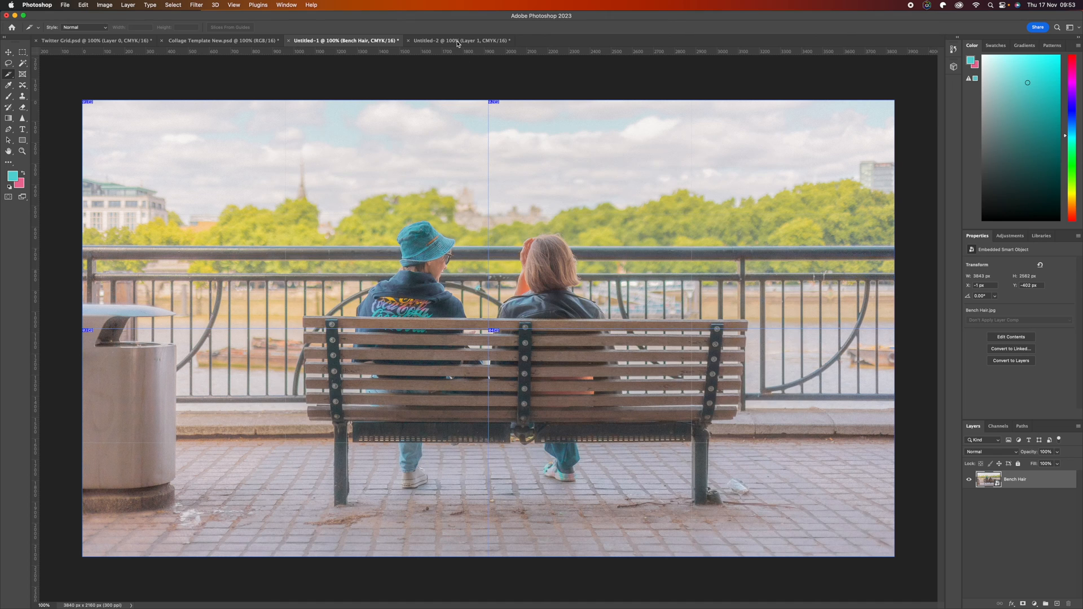
pyautogui.click(458, 41)
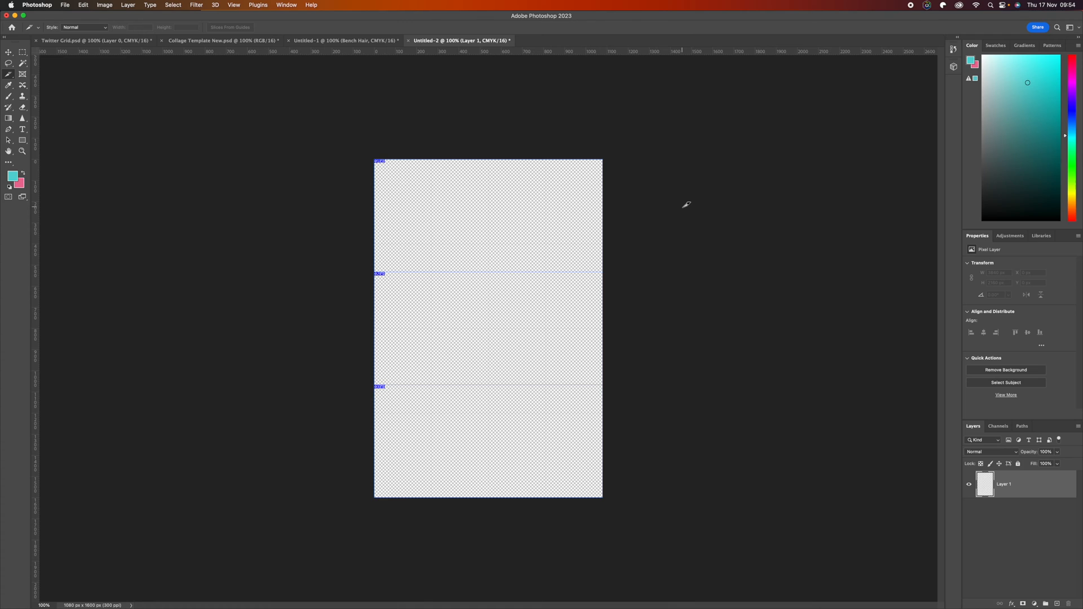
pyautogui.click(9, 51)
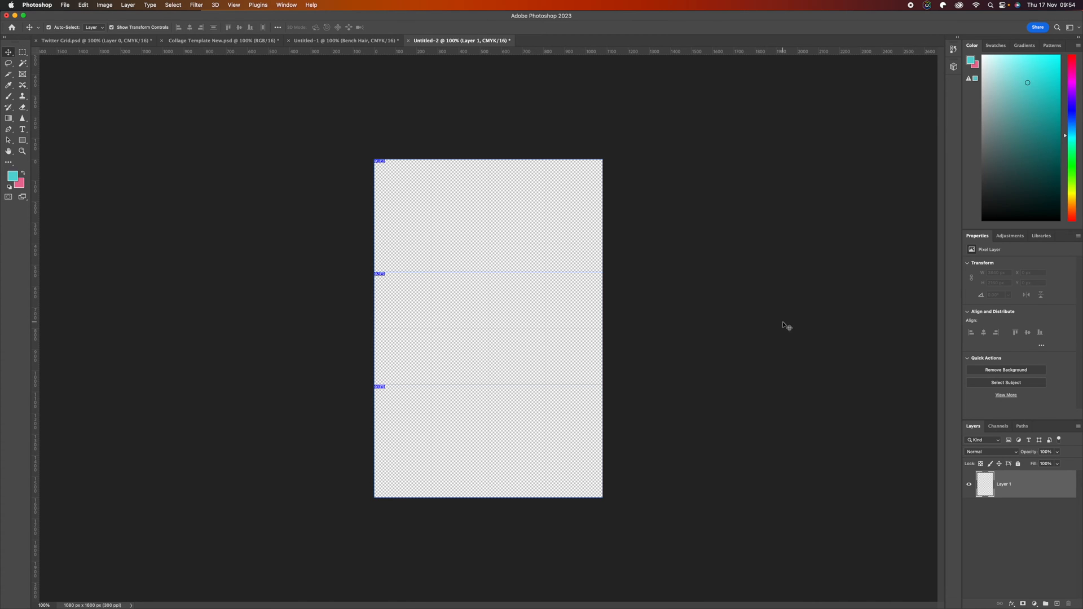
# Step: Place Main_01.jpg from the images folder in Finder across the middle of the 1080 x 1600 px canvas and commit it
pyautogui.hotkey('ctrl', 'Up')
pyautogui.click(327, 409)
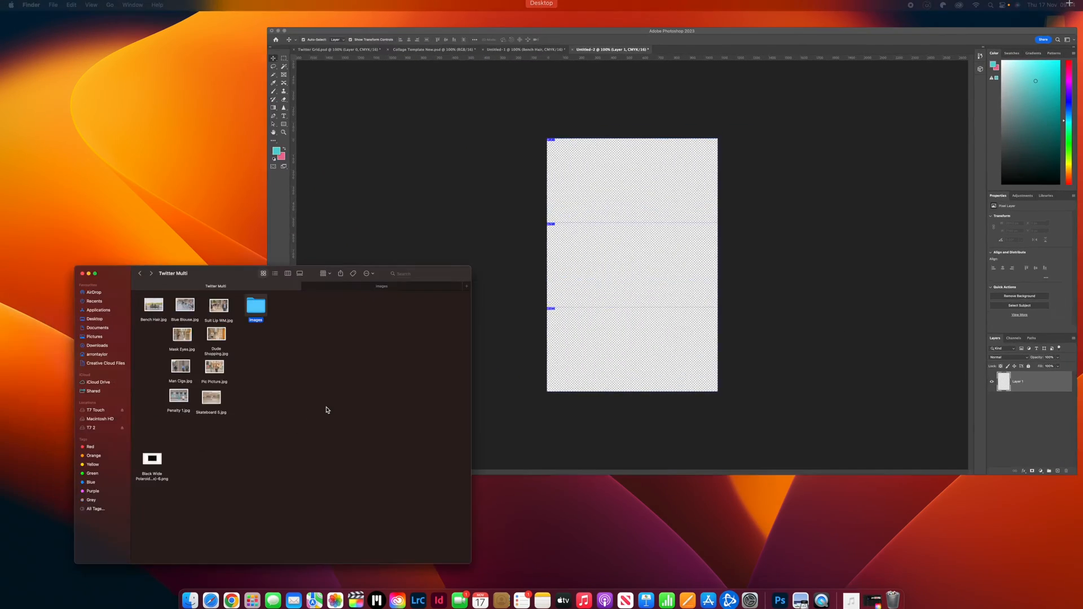
pyautogui.click(700, 159)
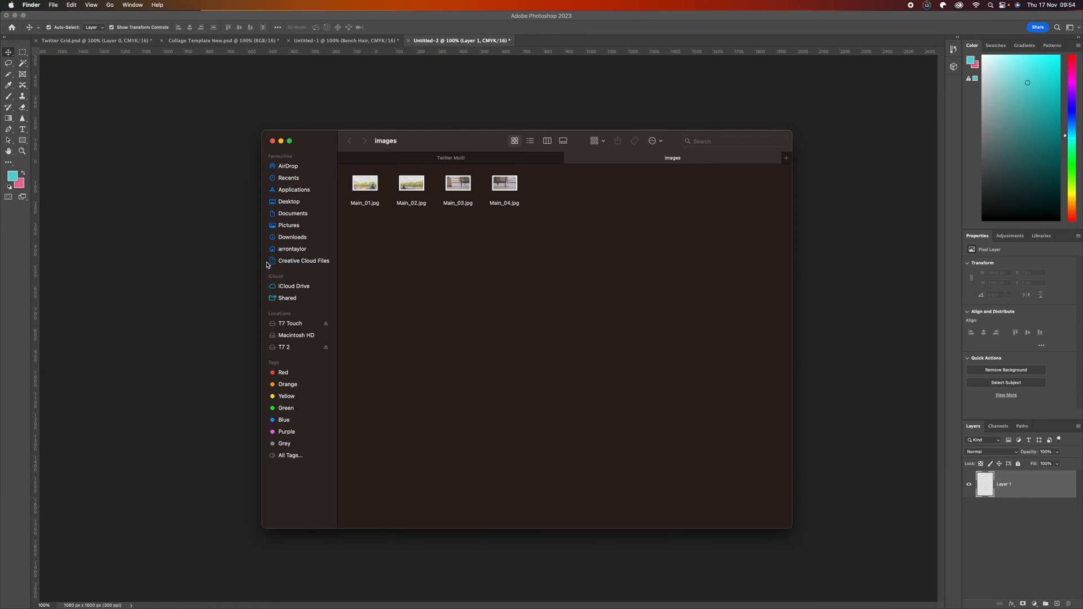
pyautogui.moveTo(484, 145); pyautogui.dragTo(846, 132)
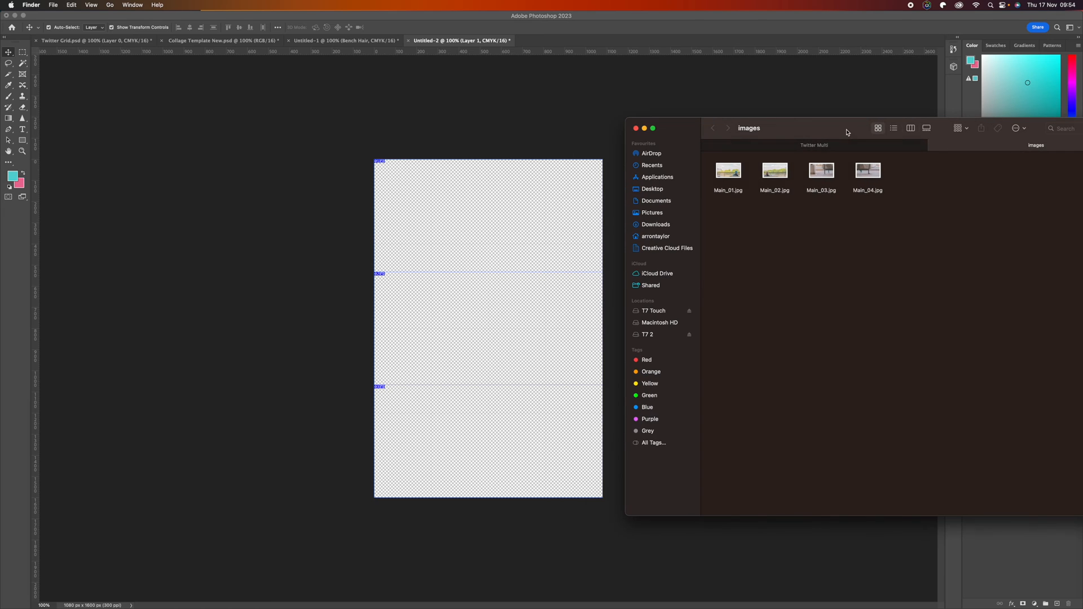
pyautogui.click(726, 173)
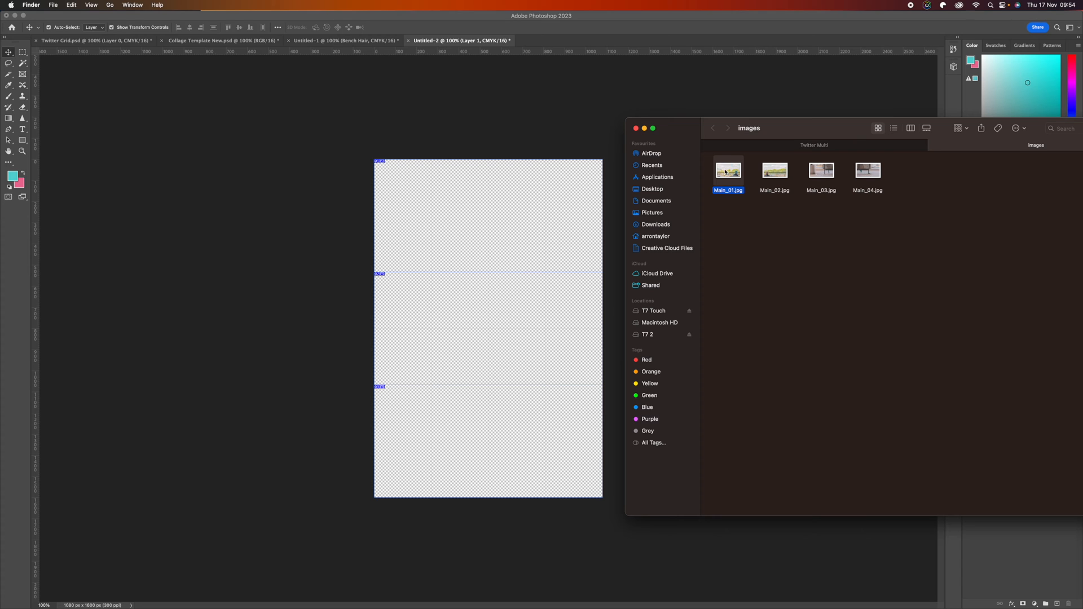
pyautogui.moveTo(728, 172); pyautogui.dragTo(515, 306)
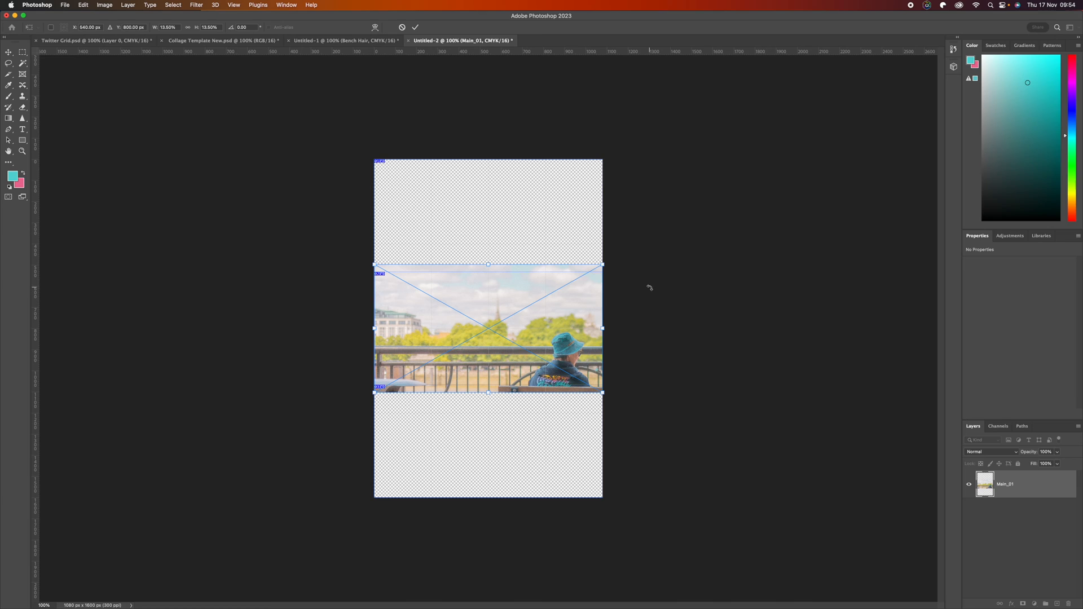
pyautogui.press('Return')
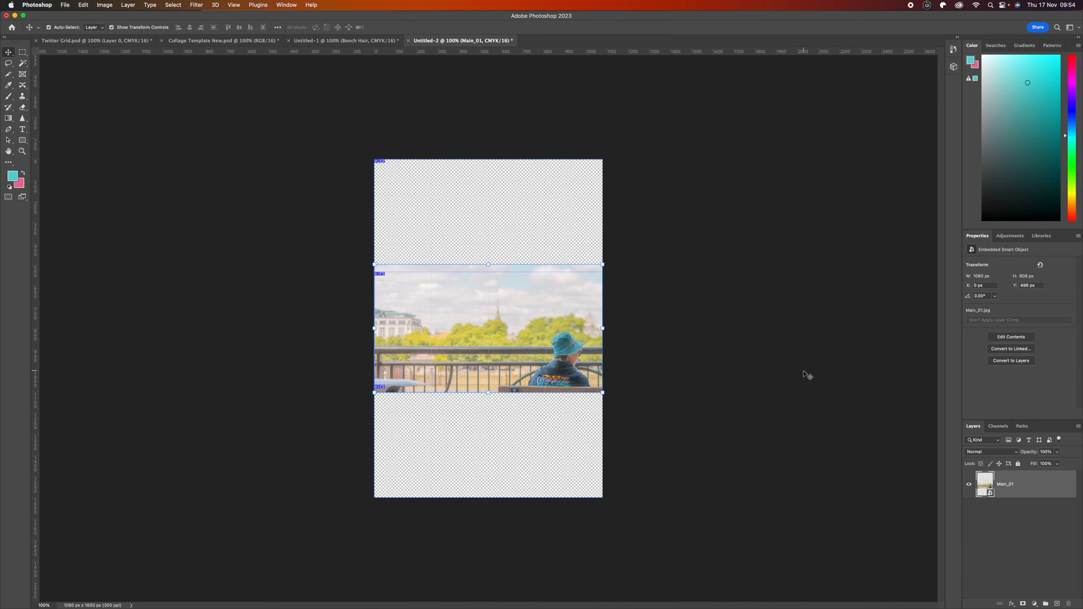
# Step: Place Blue Blouse.jpg from the Twitter Multi folder on a new layer over the canvas's top section, and stack Main_01 above it
pyautogui.click(1057, 604)
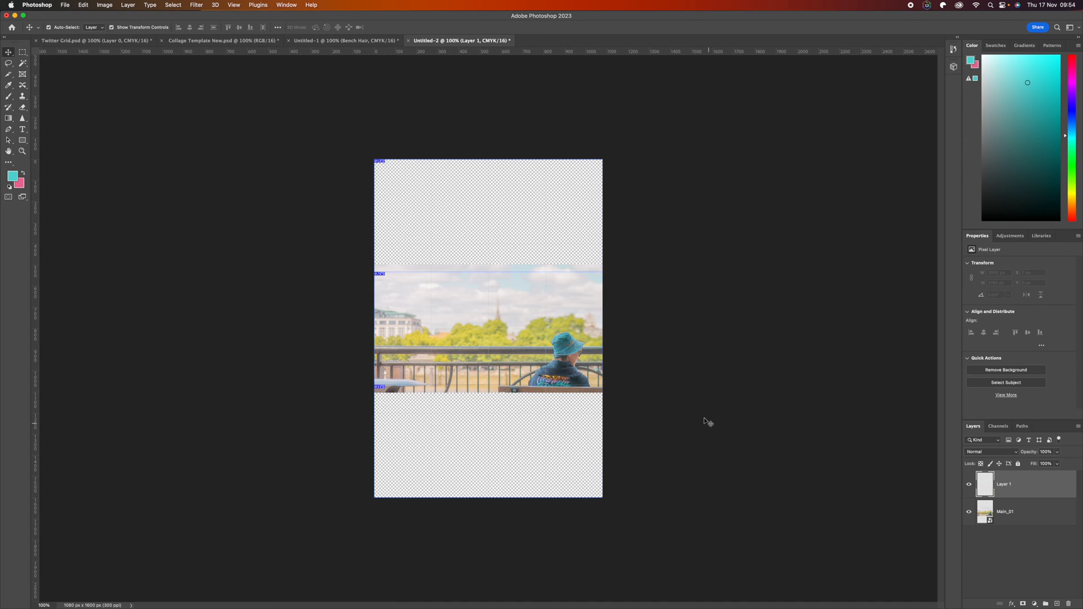
pyautogui.hotkey('ctrl', 'Up')
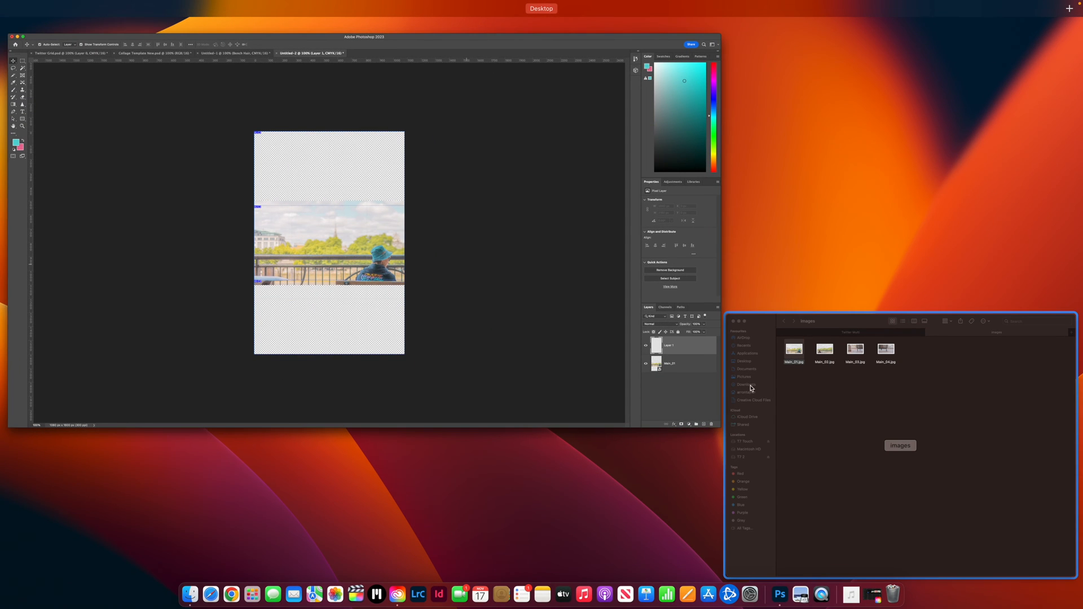
pyautogui.click(837, 350)
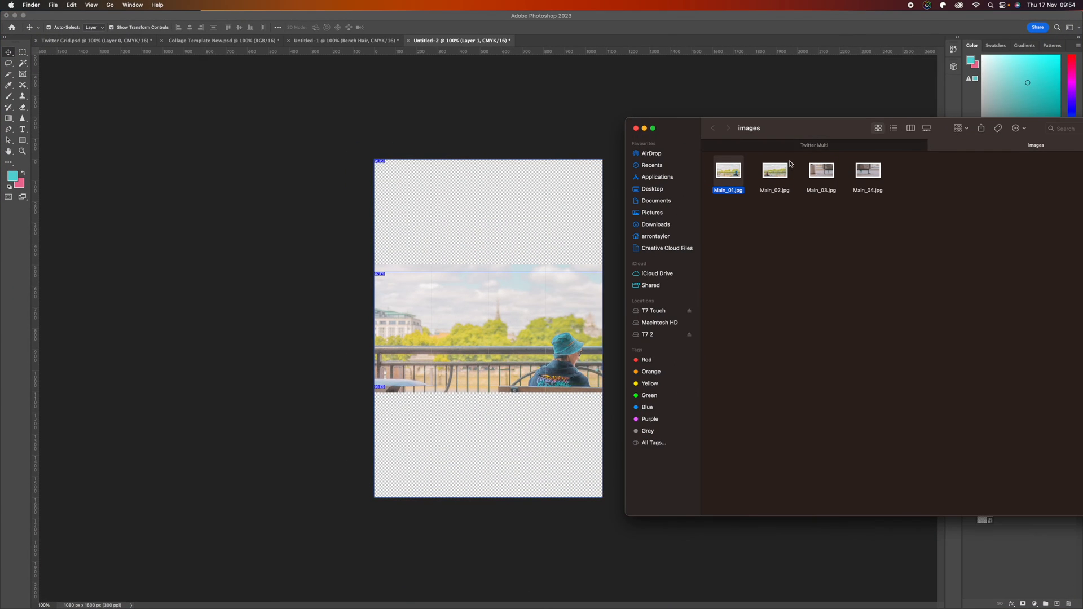
pyautogui.click(798, 147)
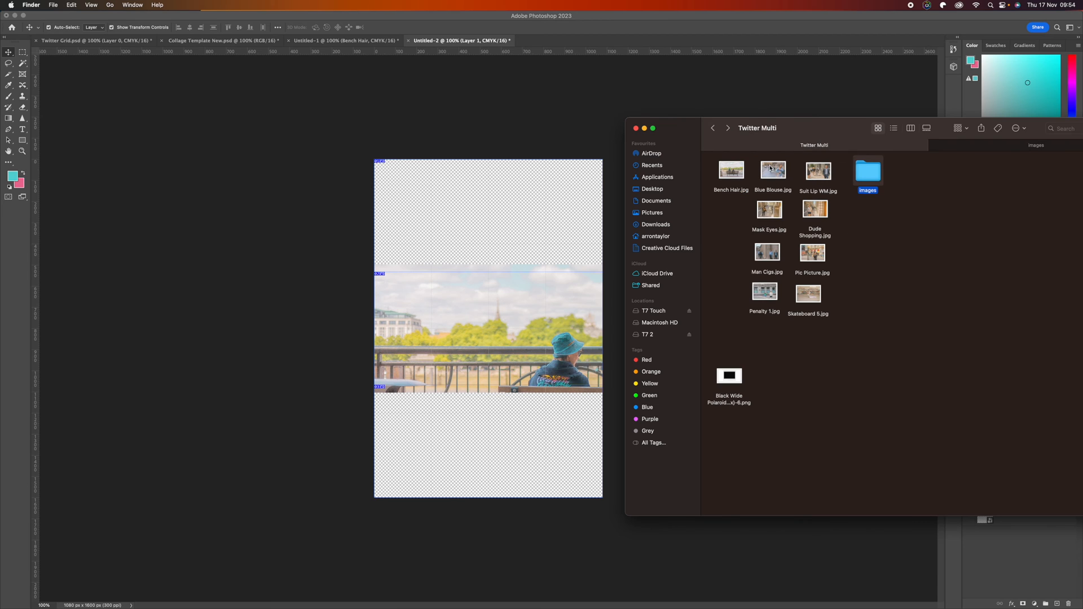
pyautogui.moveTo(770, 168); pyautogui.dragTo(502, 217)
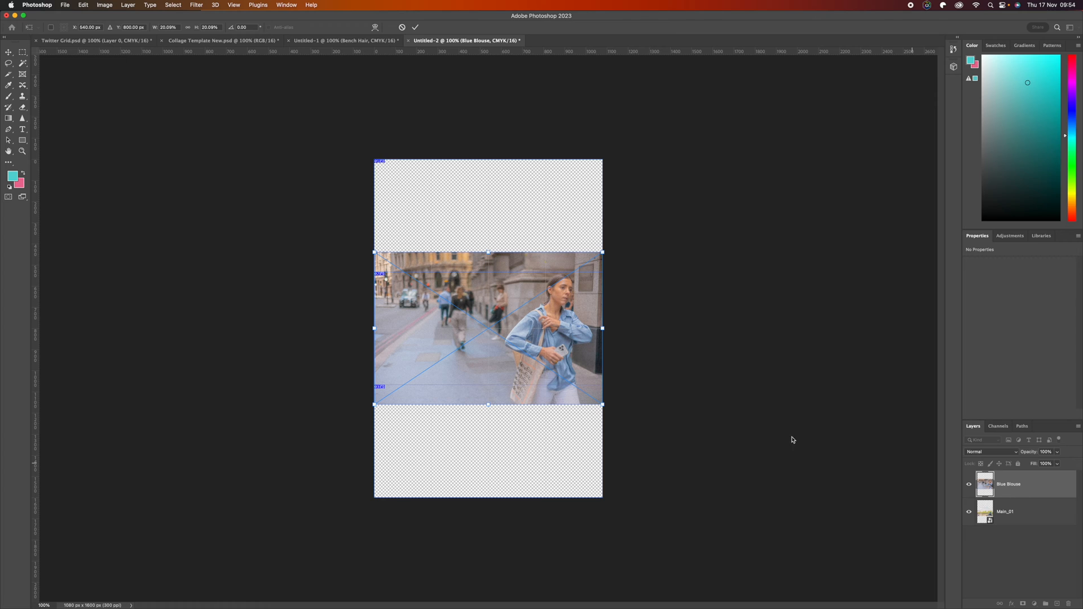
pyautogui.moveTo(550, 365); pyautogui.dragTo(534, 256)
pyautogui.click(1031, 518)
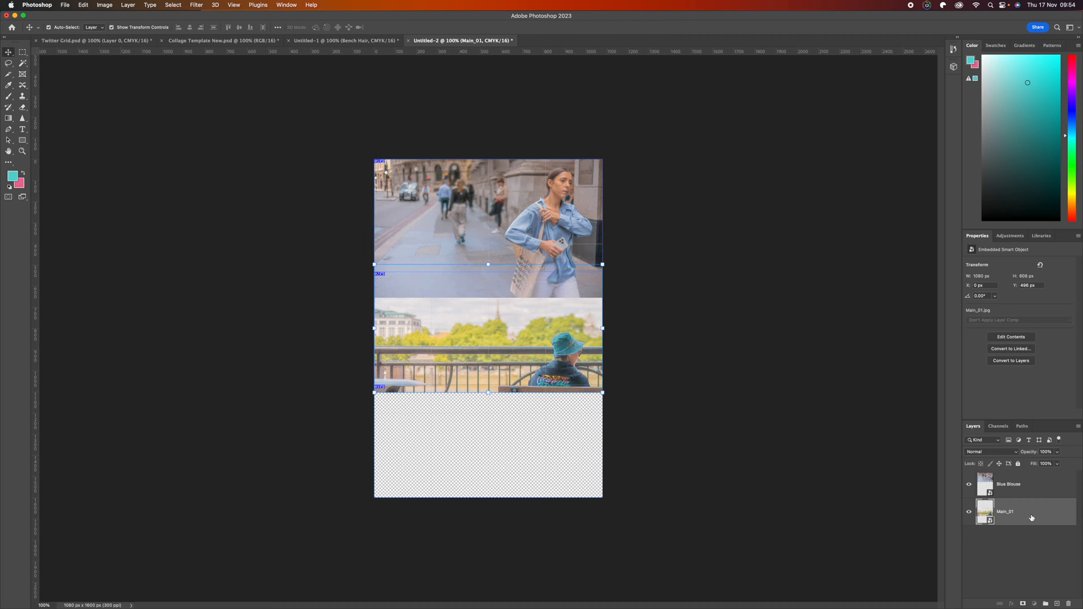
pyautogui.moveTo(1031, 518); pyautogui.dragTo(1025, 480)
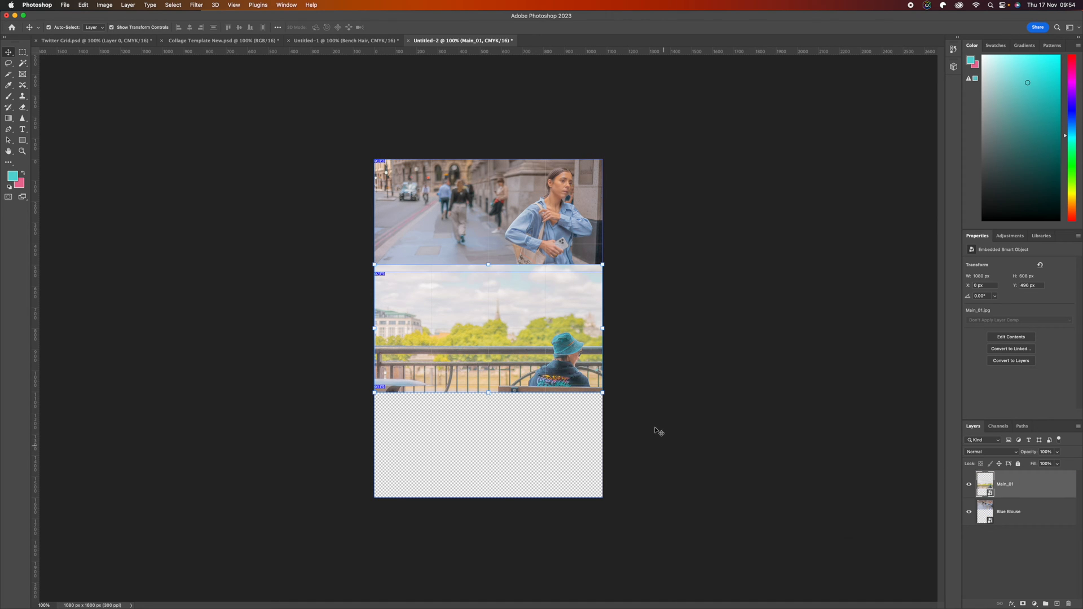
# Step: Place Suit Lip WM.jpg from the Twitter Multi folder directly below the Main_01 image, commit it, and deselect the layer
pyautogui.hotkey('ctrl', 'Up')
pyautogui.click(856, 437)
pyautogui.click(811, 178)
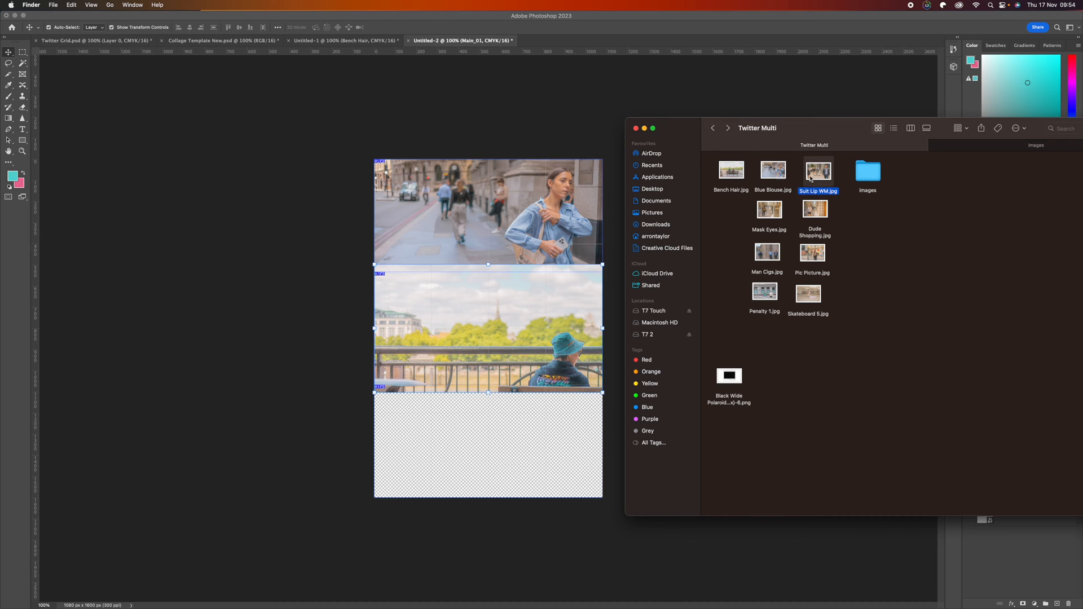
pyautogui.moveTo(811, 179); pyautogui.dragTo(508, 389)
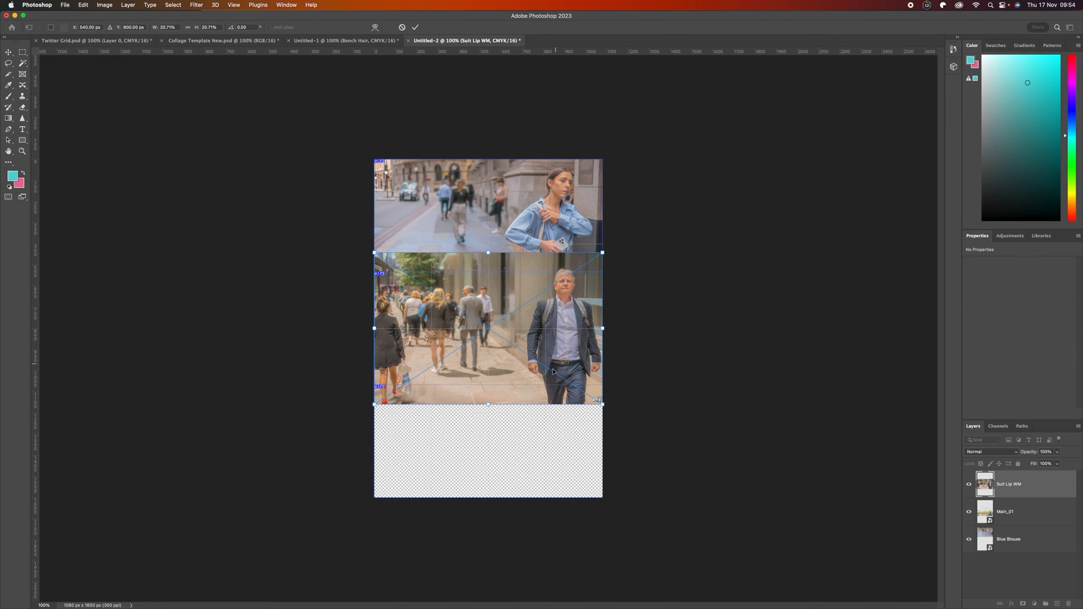
pyautogui.moveTo(482, 326); pyautogui.dragTo(482, 467)
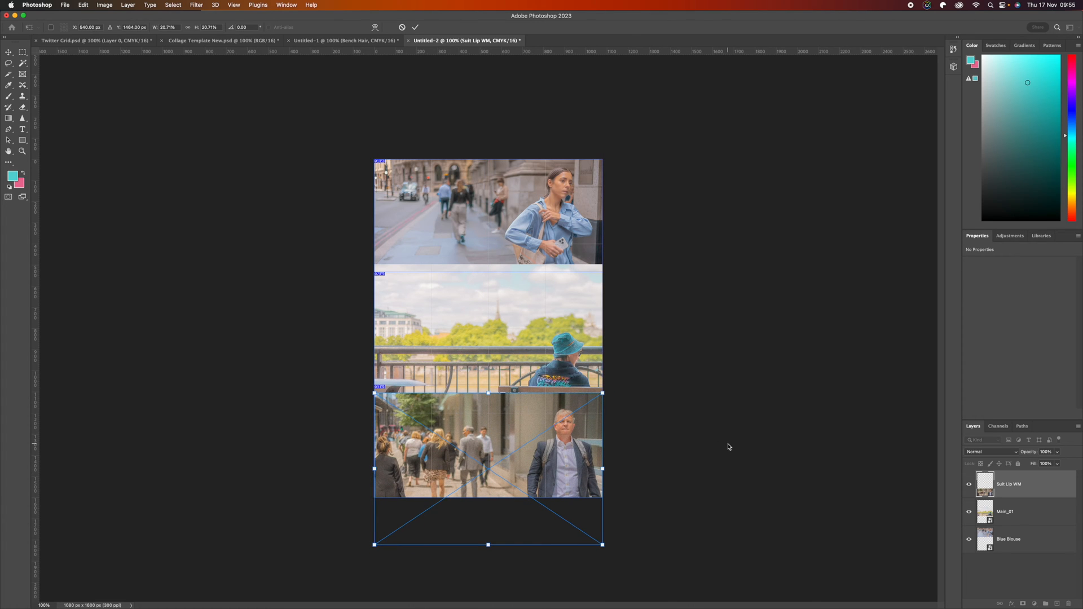
pyautogui.press('Return')
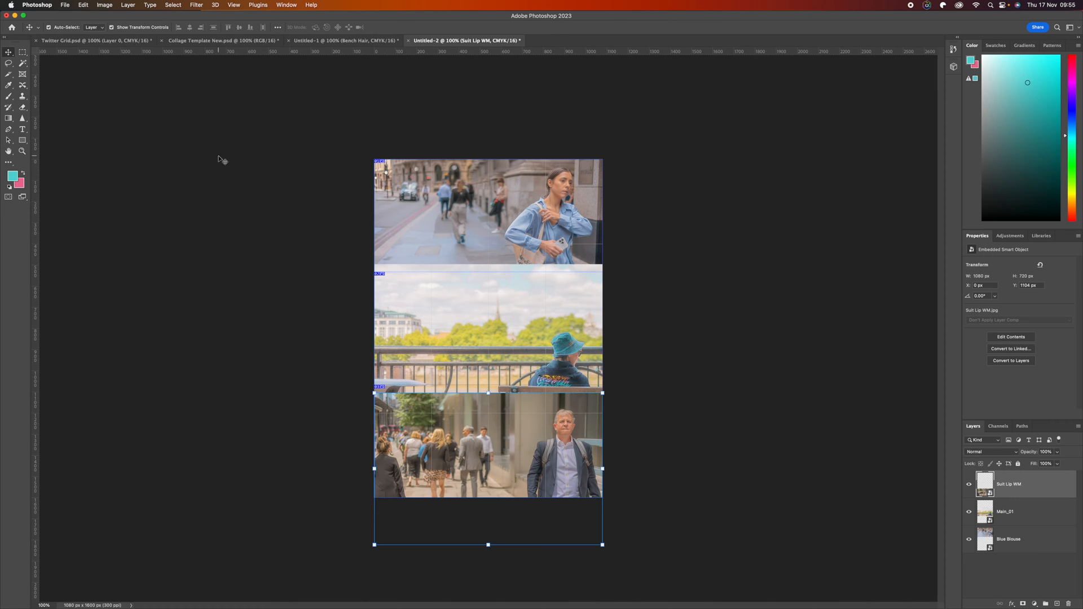
pyautogui.click(197, 144)
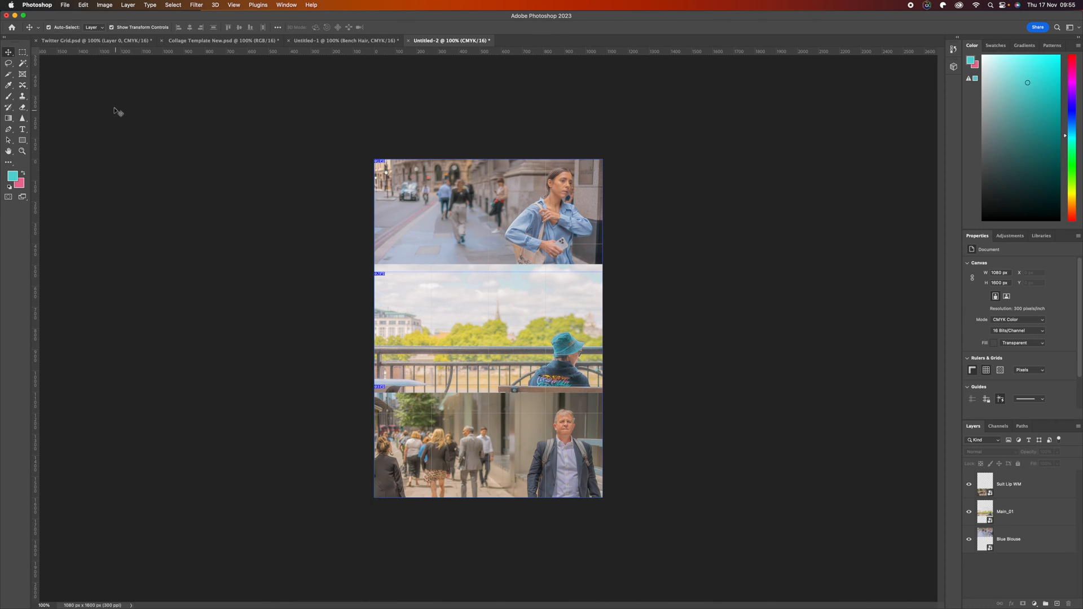
# Step: Export the three-photo composition with Export As as a JPG at quality 7, named section 1, into the Twitter Multi folder
pyautogui.click(65, 6)
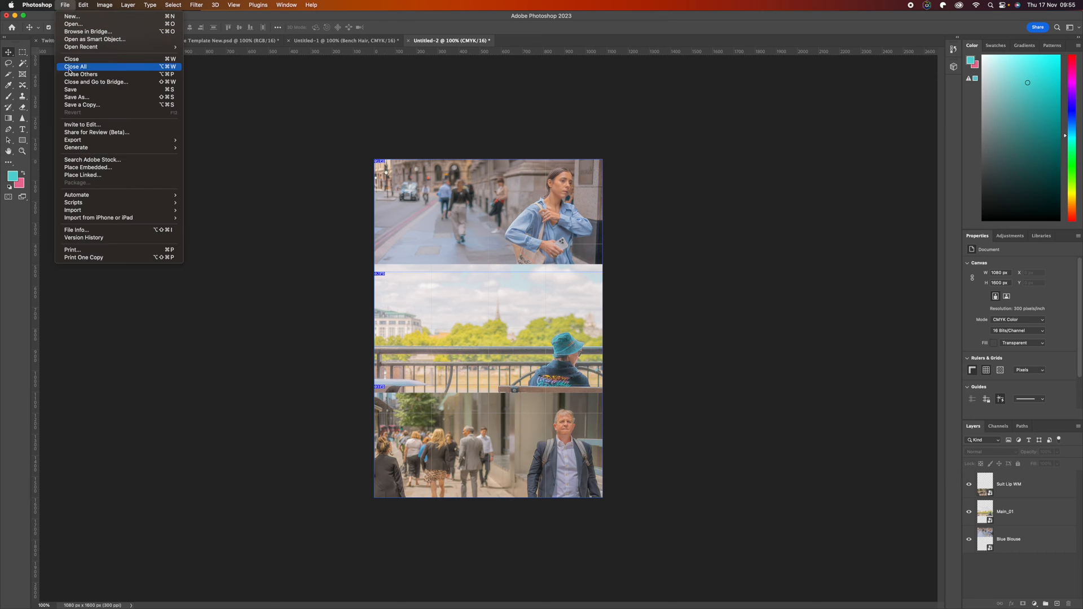
pyautogui.moveTo(78, 141)
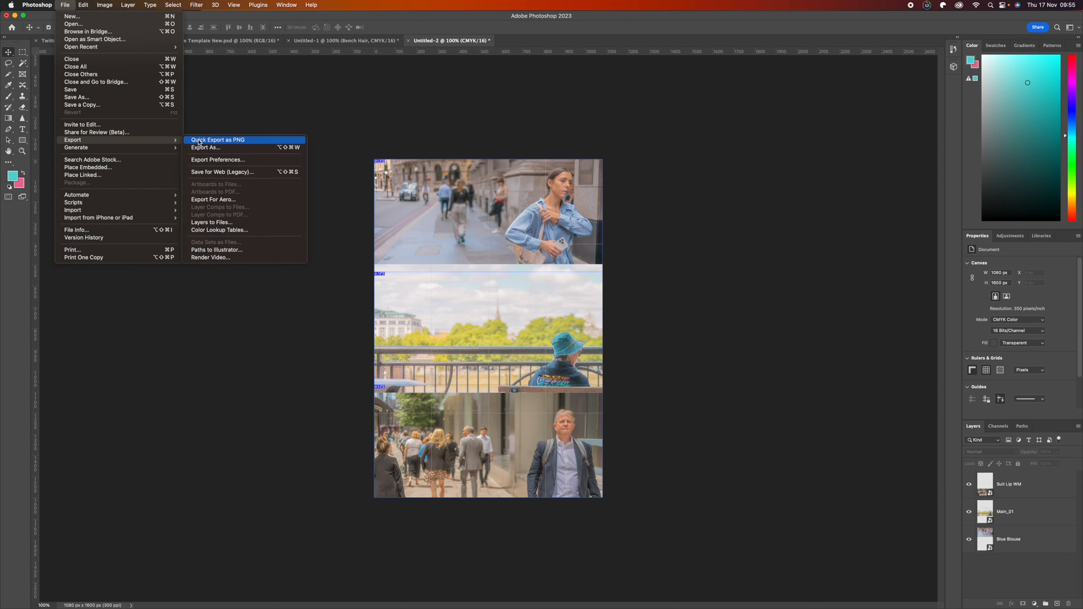
pyautogui.click(230, 147)
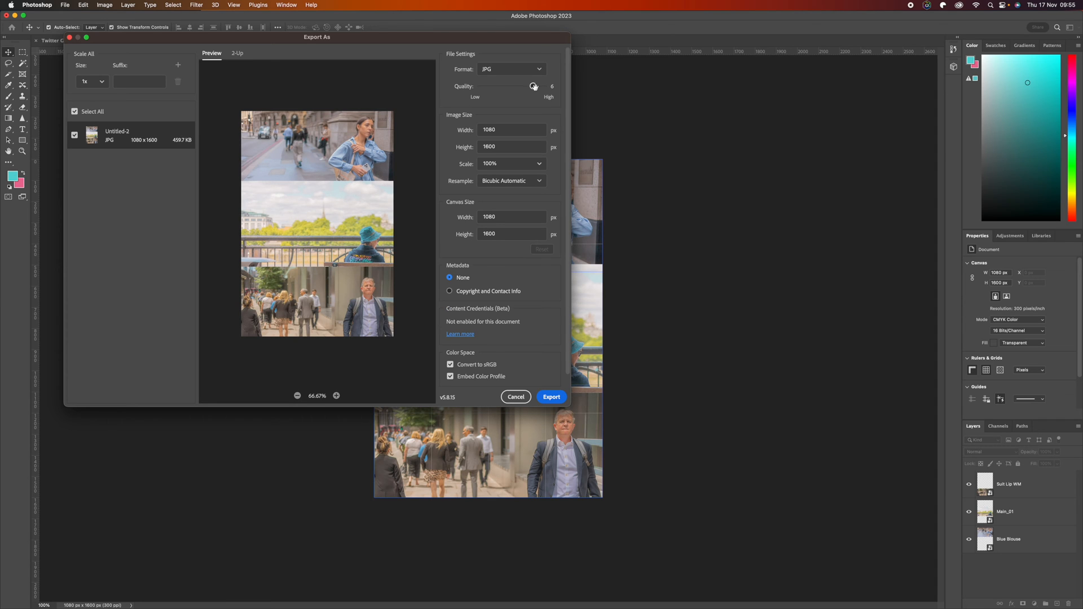
pyautogui.moveTo(533, 87); pyautogui.dragTo(544, 87)
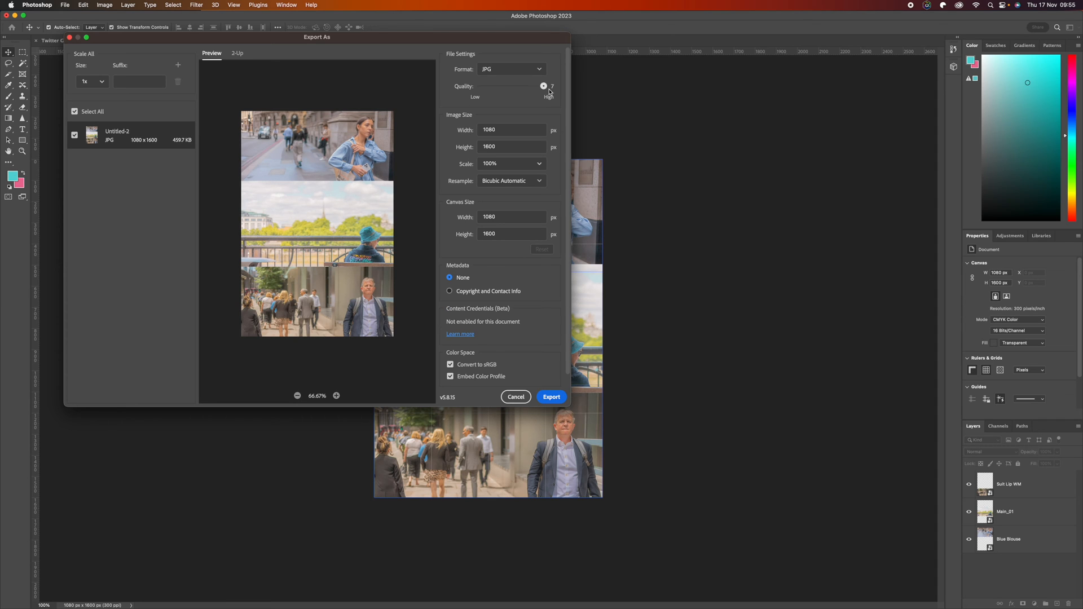
pyautogui.click(555, 398)
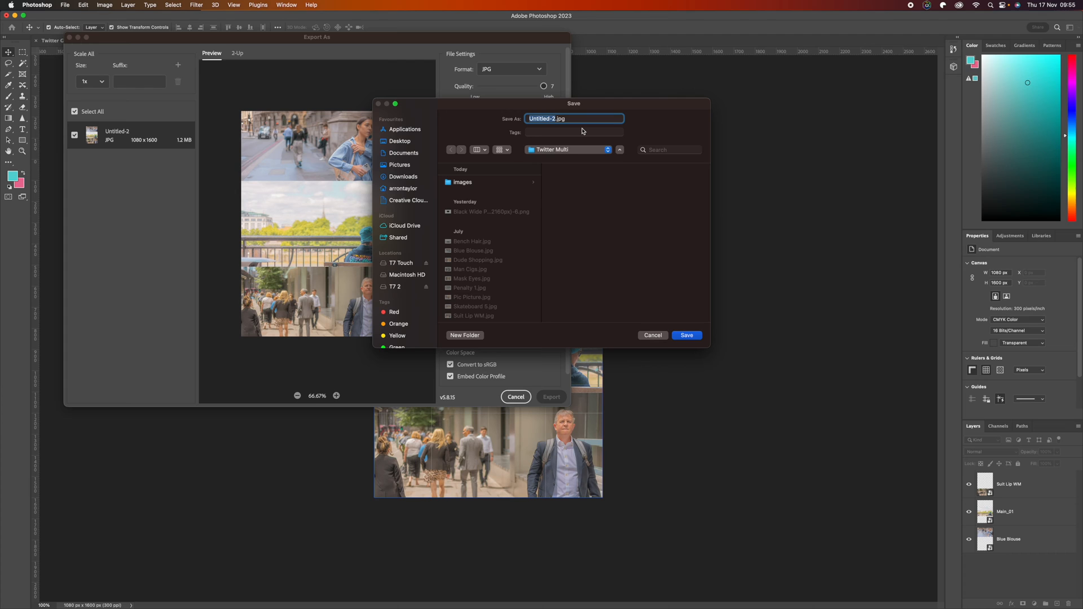
pyautogui.write('section 1')
pyautogui.click(683, 336)
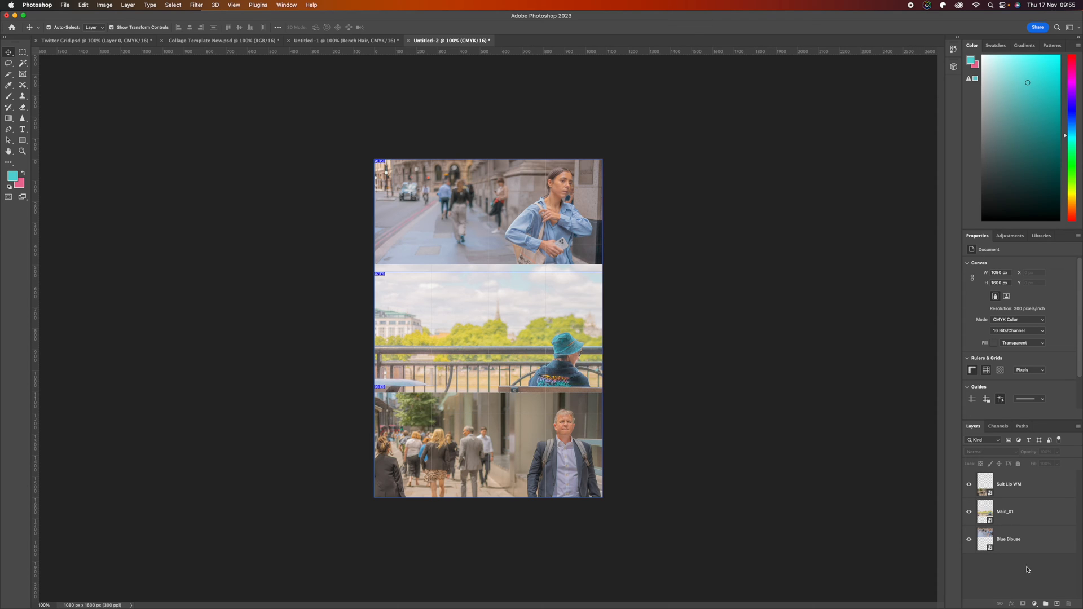
# Step: Add an empty layer and delete the Suit Lip WM, Main_01 and Blue Blouse layers to clear the template
pyautogui.click(1057, 604)
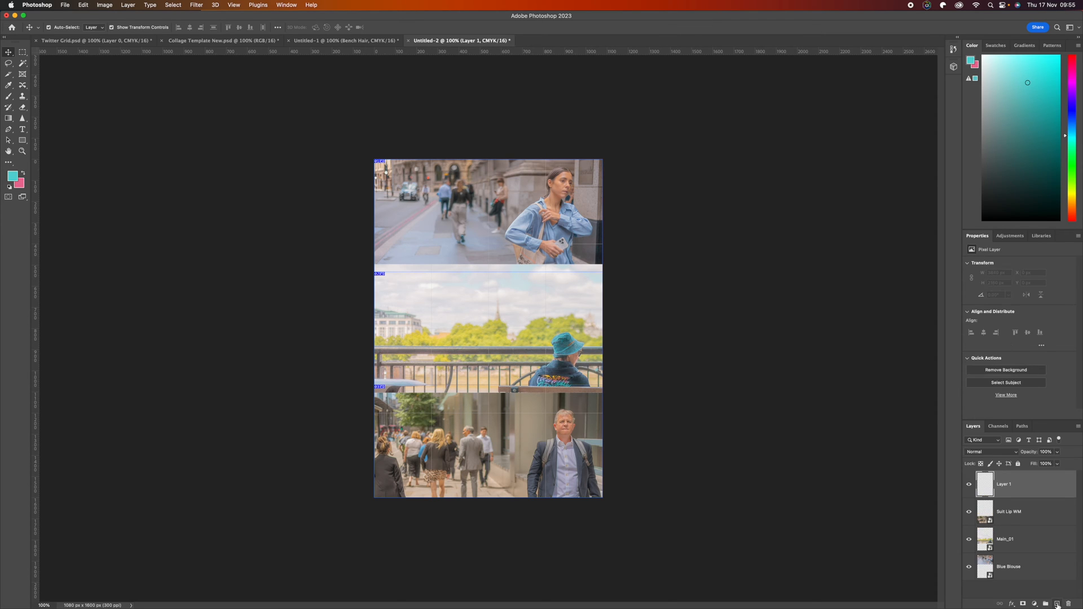
pyautogui.click(1025, 515)
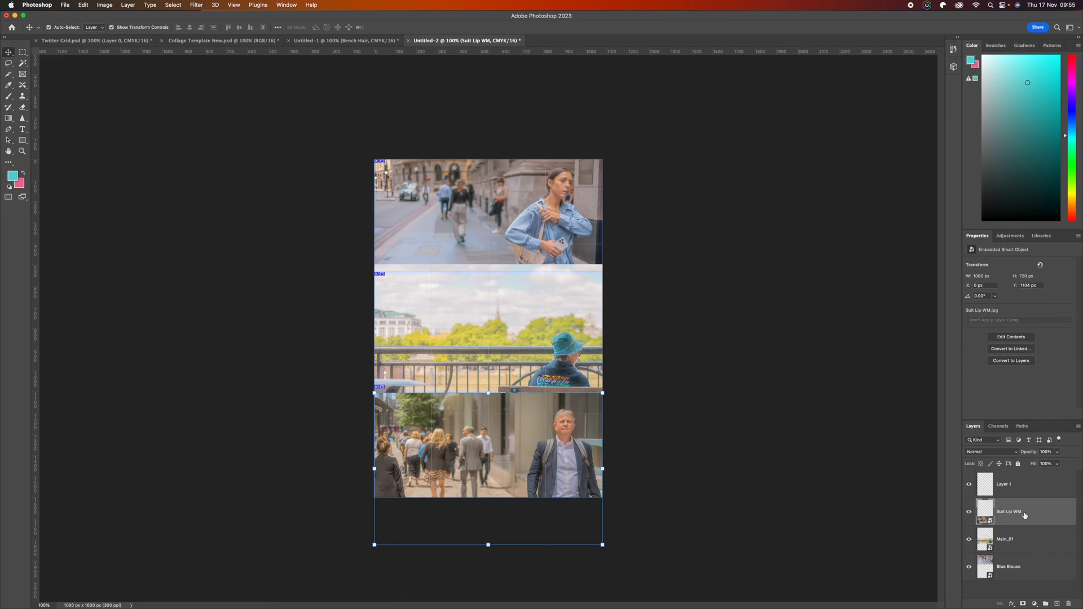
pyautogui.press('Delete')
pyautogui.press('Delete')
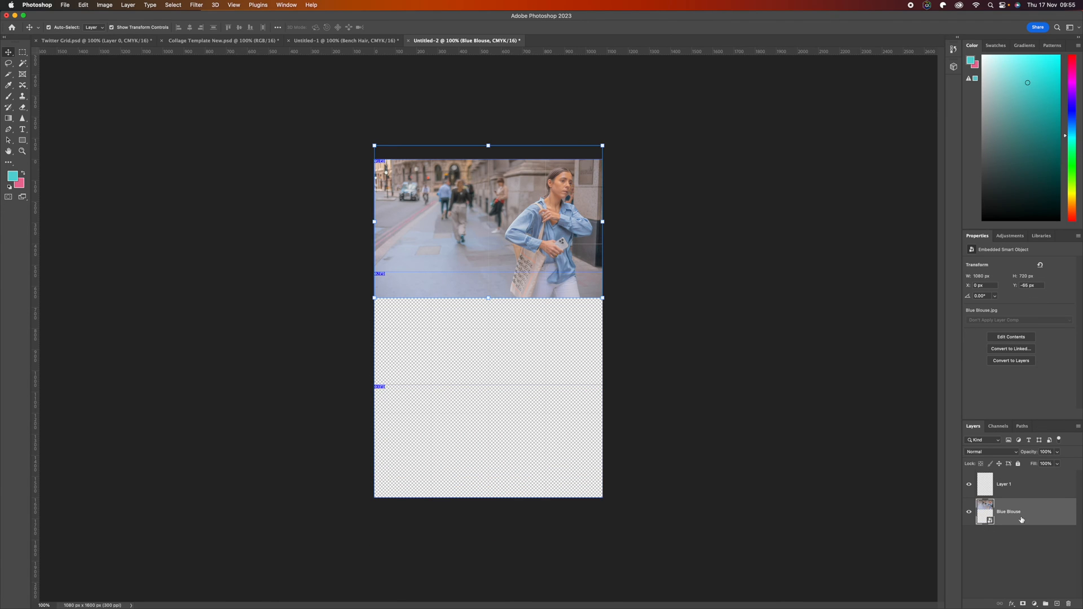
pyautogui.press('Delete')
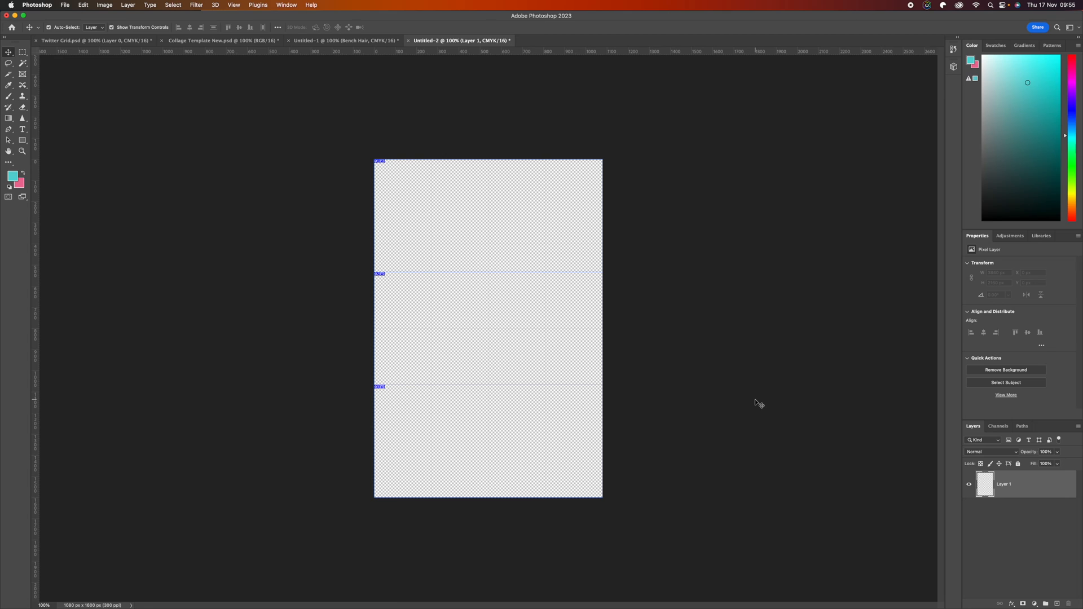
# Step: Place Main_02.jpg from the images folder in Finder across the middle of the cleared canvas and commit it
pyautogui.hotkey('ctrl', 'Up')
pyautogui.click(940, 424)
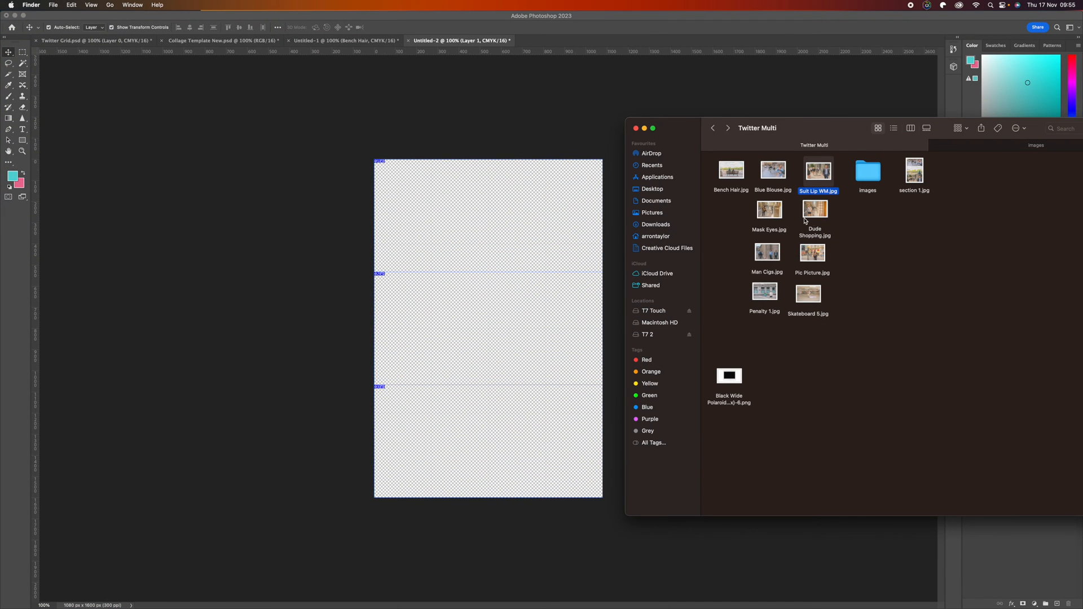
pyautogui.click(961, 147)
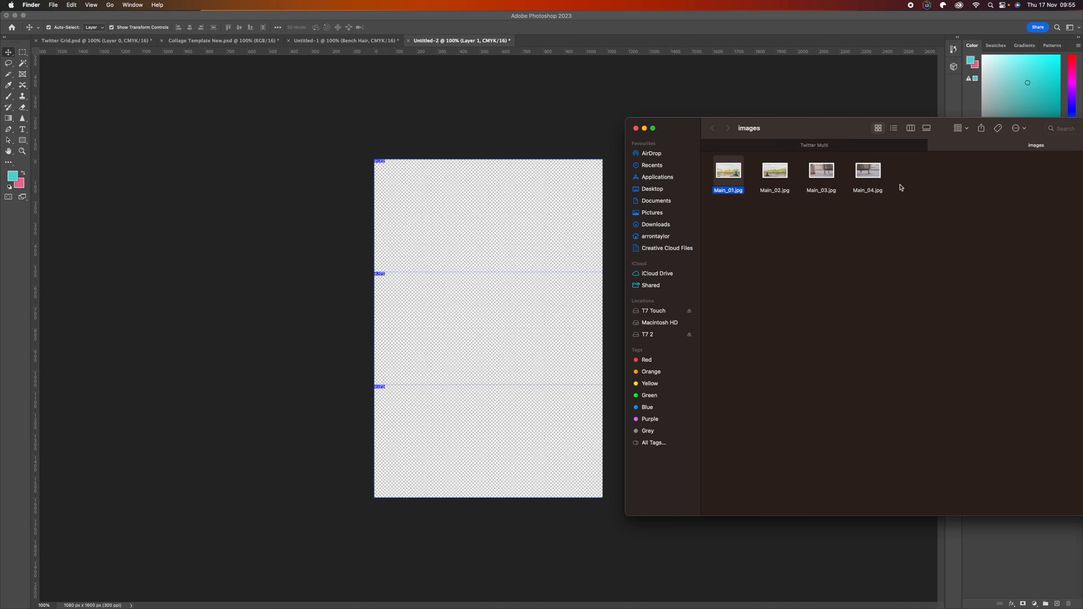
pyautogui.click(781, 172)
pyautogui.moveTo(779, 173); pyautogui.dragTo(514, 323)
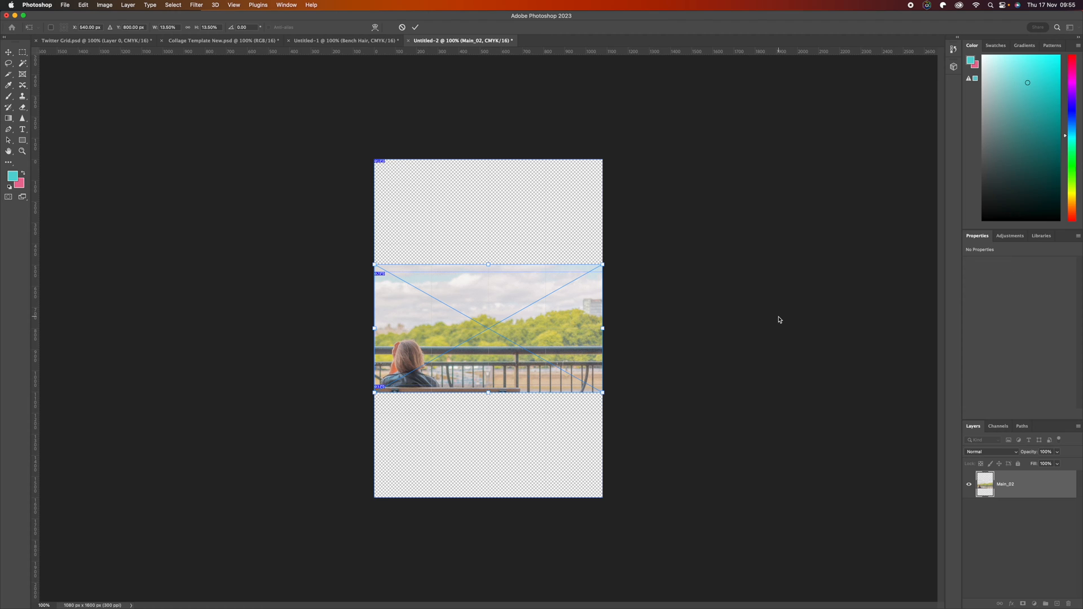
pyautogui.press('Return')
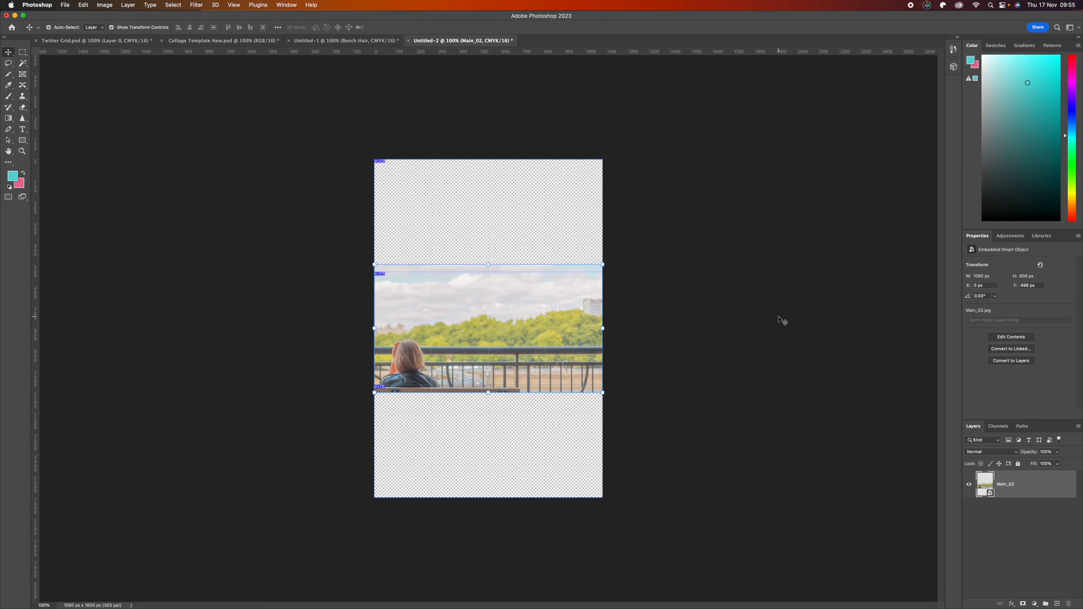
# Step: Place Mask Eyes.jpg from the Twitter Multi folder directly above the Main_02 image and move the Main_02 layer to the front
pyautogui.hotkey('ctrl', 'Up')
pyautogui.click(875, 376)
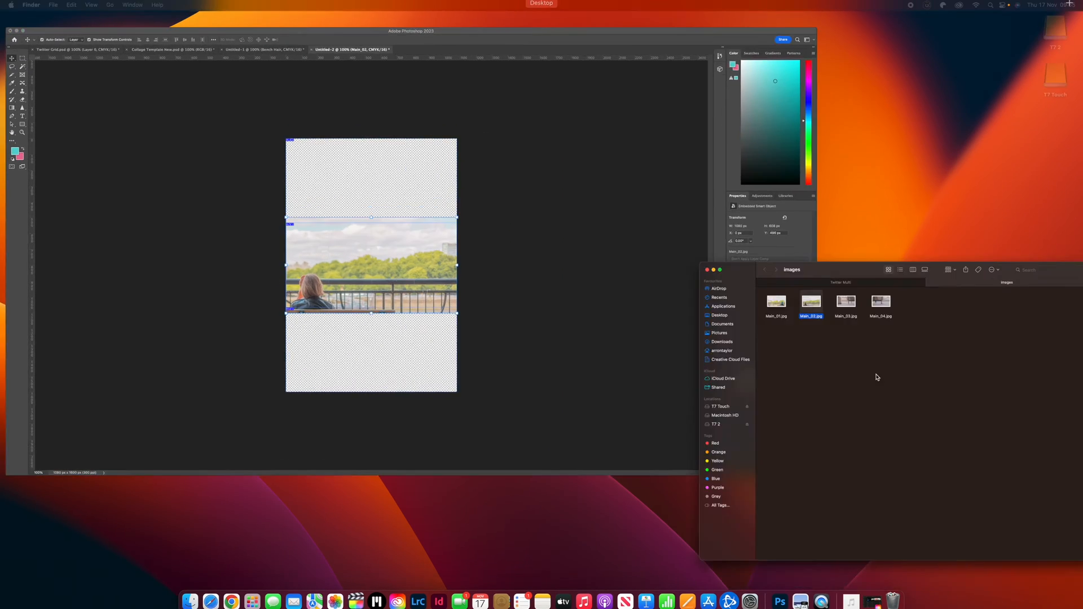
pyautogui.click(845, 148)
pyautogui.click(771, 217)
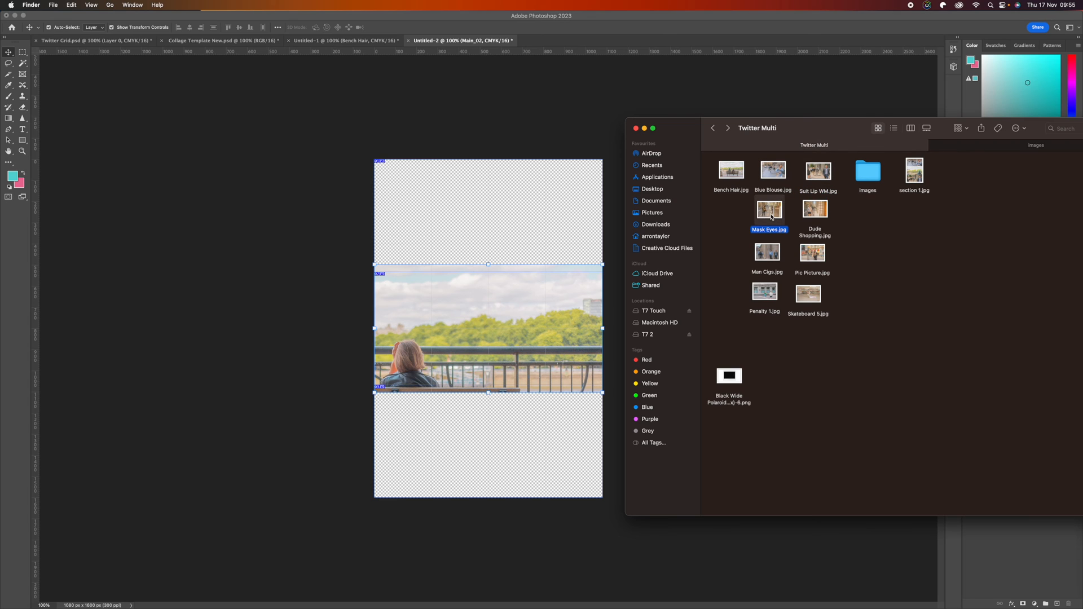
pyautogui.moveTo(774, 210); pyautogui.dragTo(526, 212)
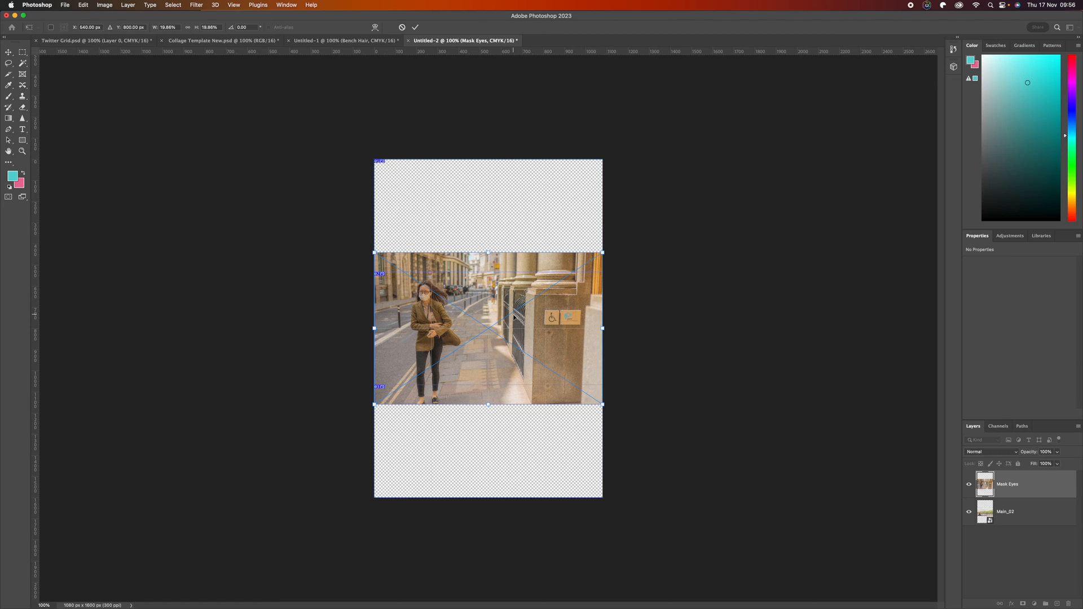
pyautogui.moveTo(513, 317); pyautogui.dragTo(515, 199)
pyautogui.moveTo(1024, 512); pyautogui.dragTo(1016, 476)
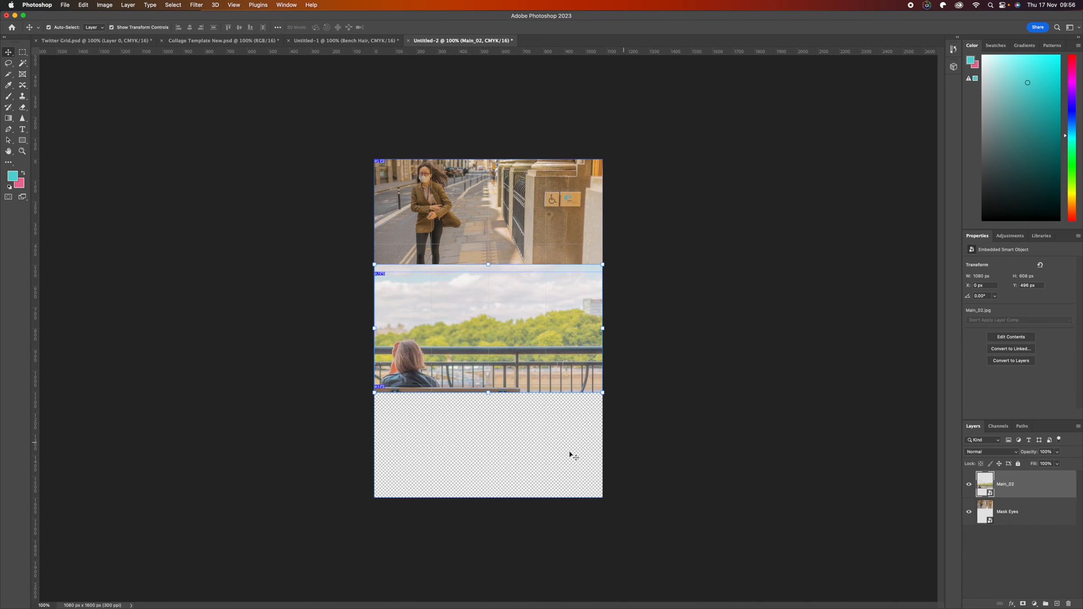
# Step: Place Dude Shopping.jpg from the Twitter Multi folder directly below the Main_02 image and commit it
pyautogui.hotkey('ctrl', 'Up')
pyautogui.click(898, 411)
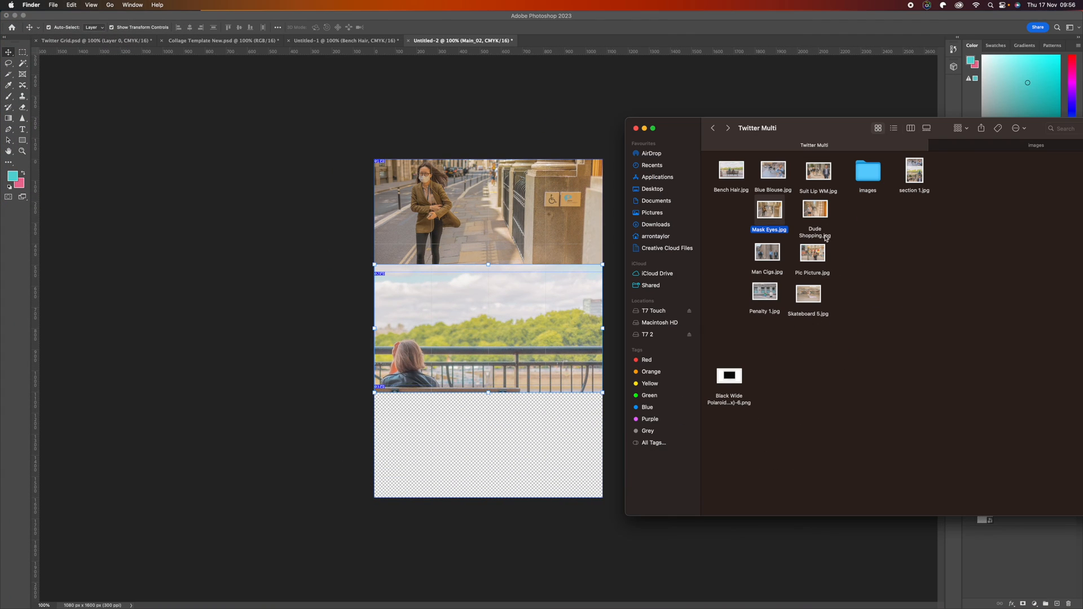
pyautogui.moveTo(813, 213); pyautogui.dragTo(648, 401)
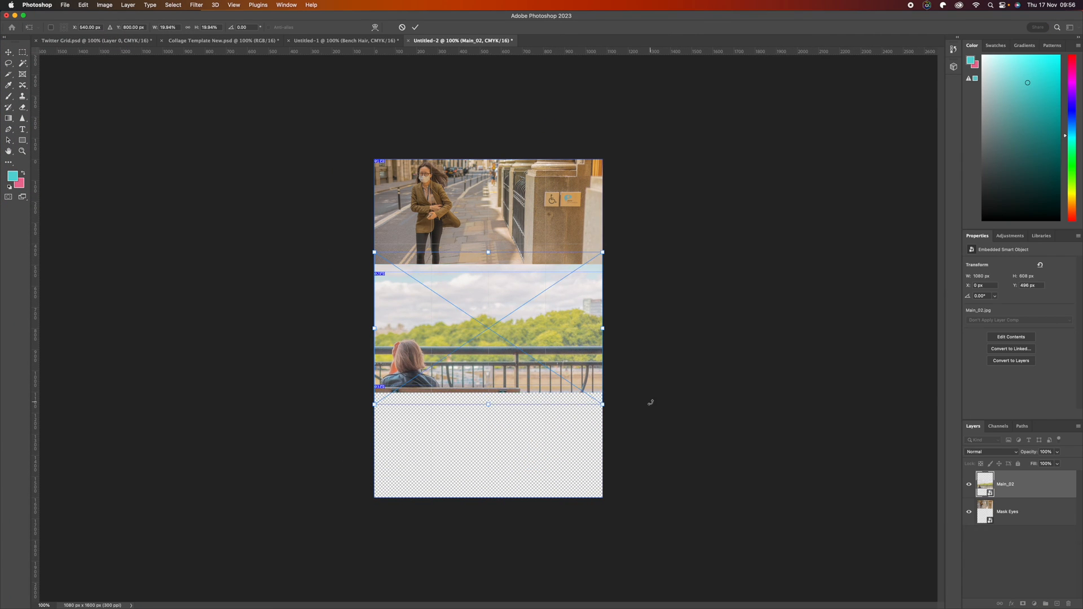
pyautogui.moveTo(486, 348); pyautogui.dragTo(485, 487)
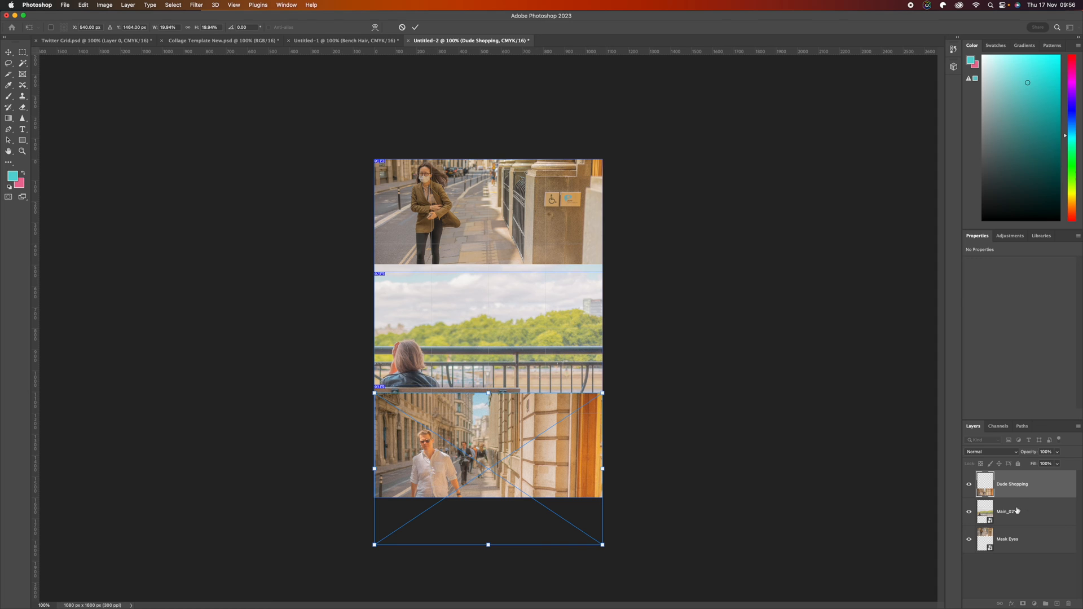
pyautogui.press('Return')
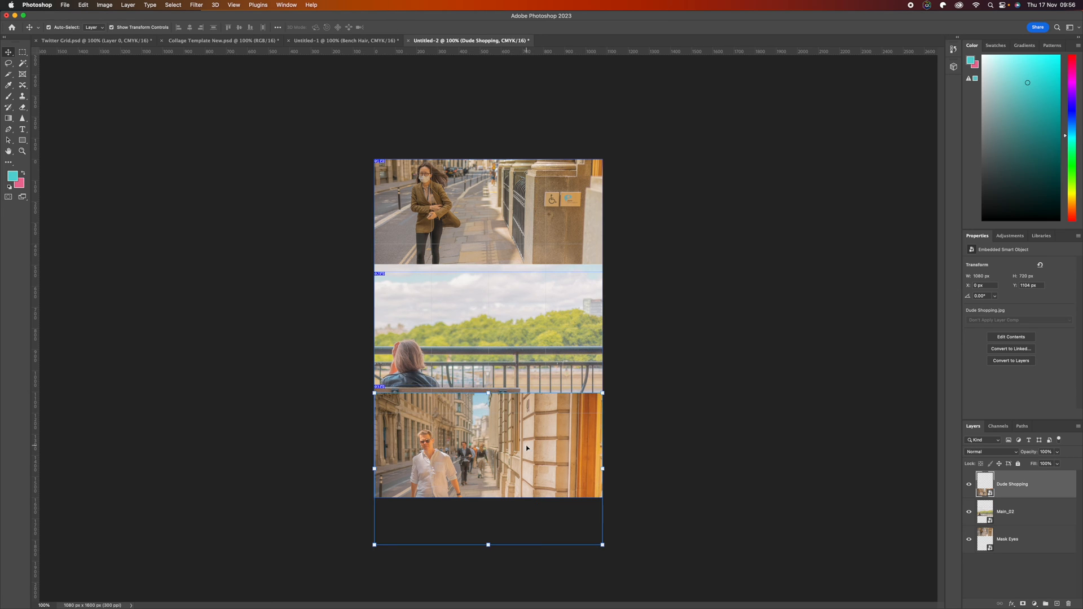
# Step: Shift the Dude Shopping photo upward behind Main_02 so the walking man is framed, with the Main_02 layer in front, and deselect
pyautogui.moveTo(527, 448); pyautogui.dragTo(529, 407)
pyautogui.moveTo(1012, 512); pyautogui.dragTo(1005, 480)
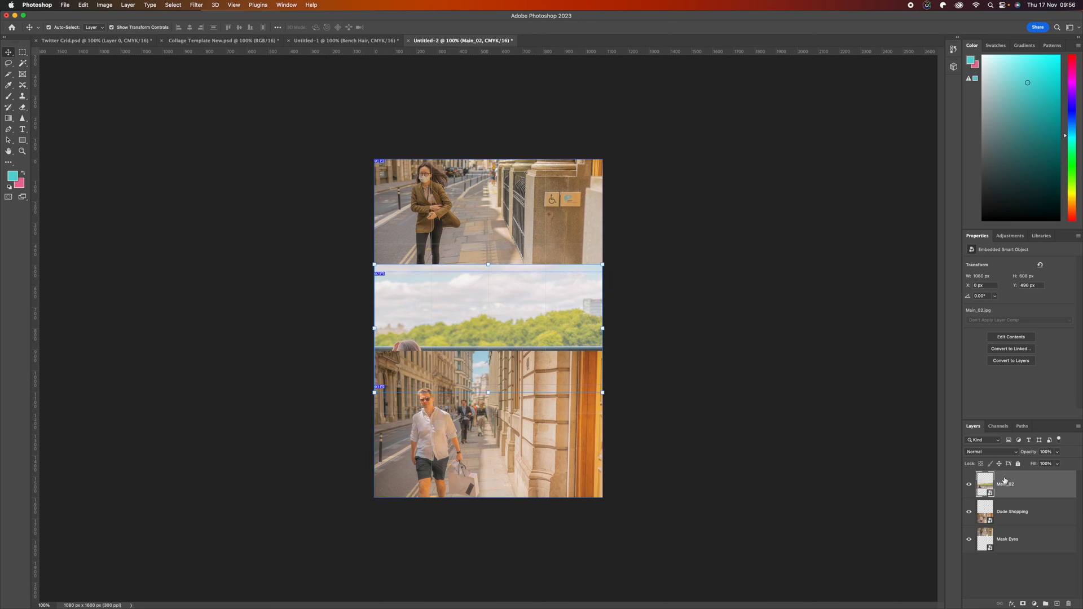
pyautogui.click(530, 438)
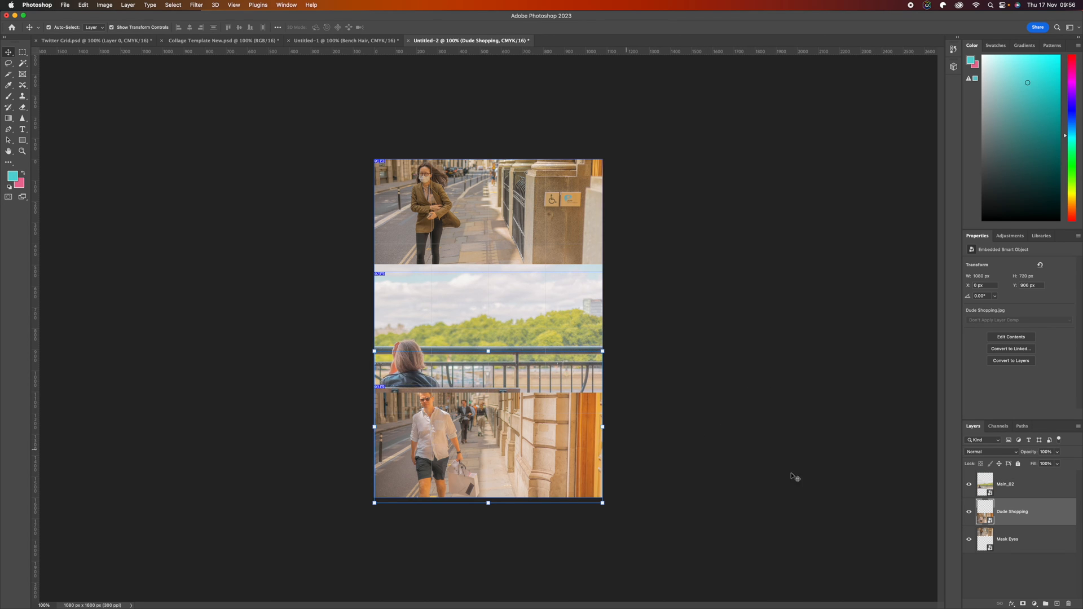
pyautogui.moveTo(553, 449); pyautogui.dragTo(529, 432)
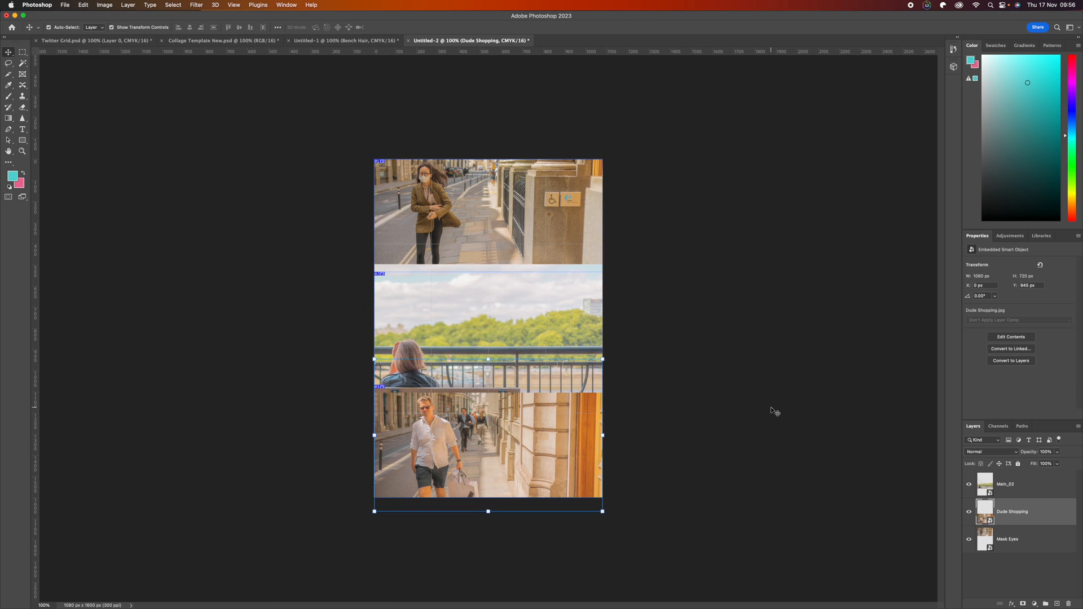
pyautogui.click(770, 407)
# Step: Export the composition with Export As as a quality 7 JPG named Section 2 into the Twitter Multi folder
pyautogui.click(66, 6)
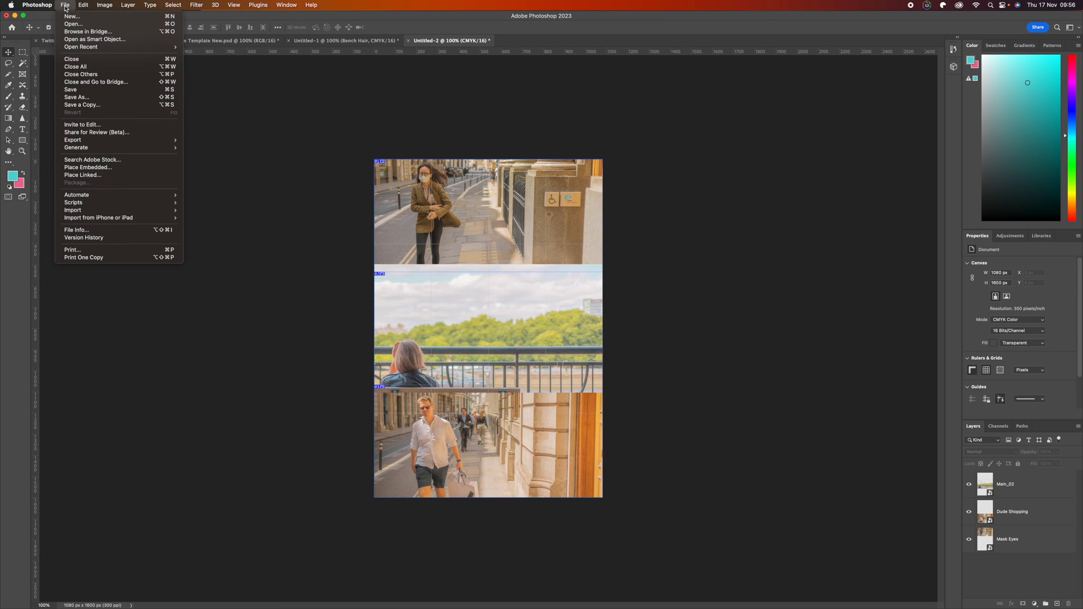
pyautogui.moveTo(113, 140)
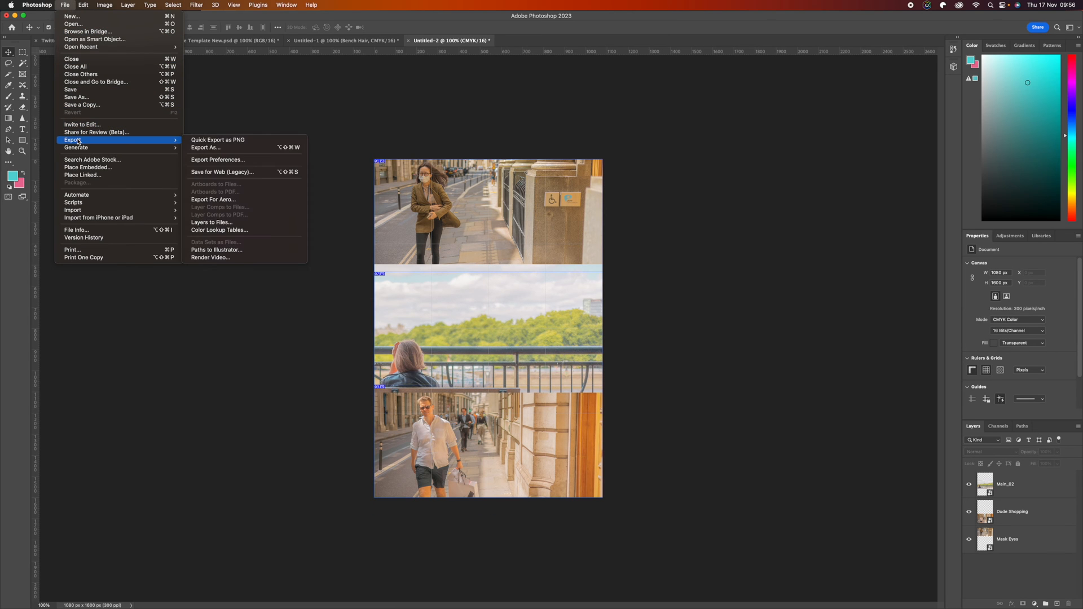
pyautogui.click(224, 148)
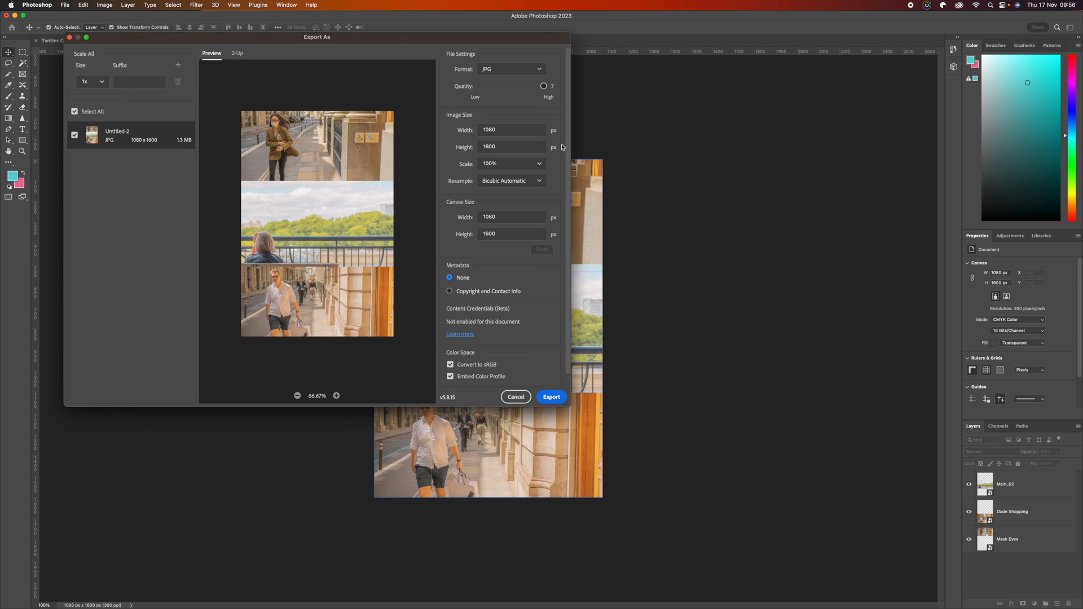
pyautogui.click(551, 396)
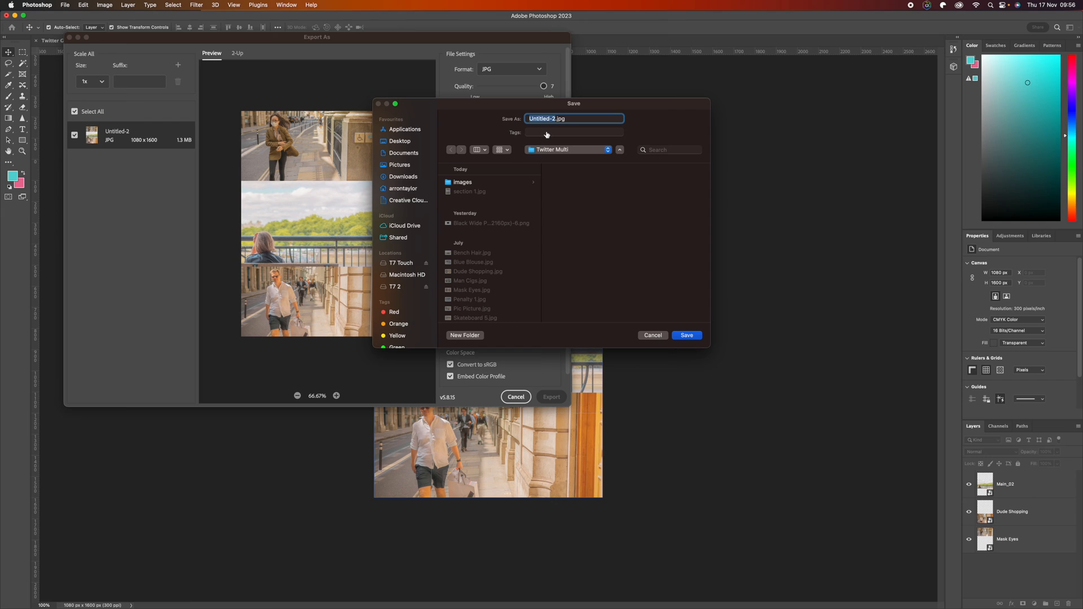
pyautogui.write('Section')
pyautogui.click(687, 336)
# Step: Check the Twitter Multi folder in Finder and clear the template by deleting the Main_02, Dude Shopping and Mask Eyes layers
pyautogui.hotkey('ctrl', 'Up')
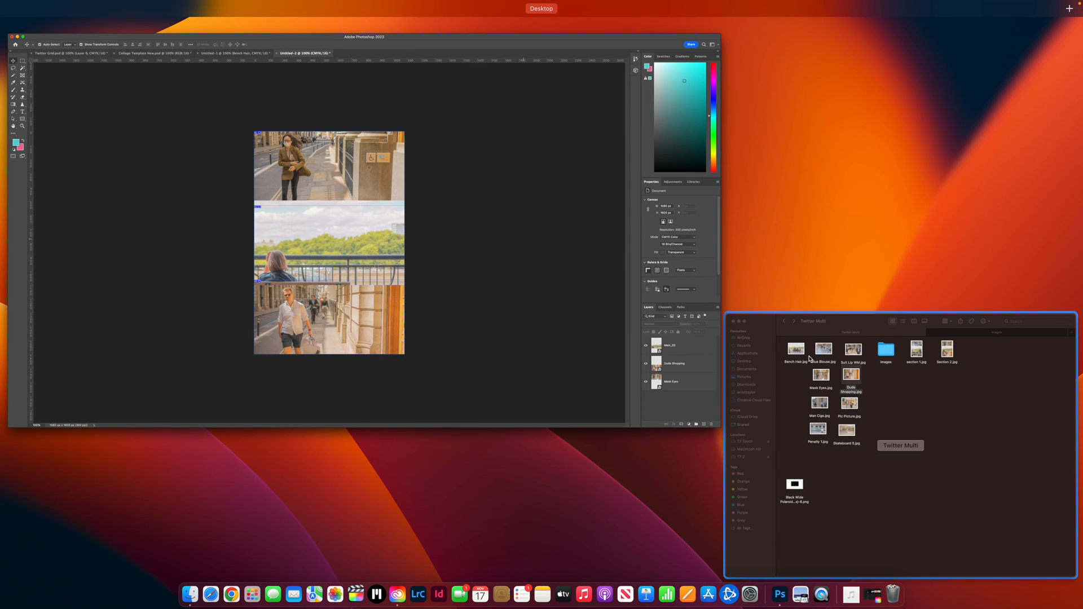
pyautogui.click(909, 389)
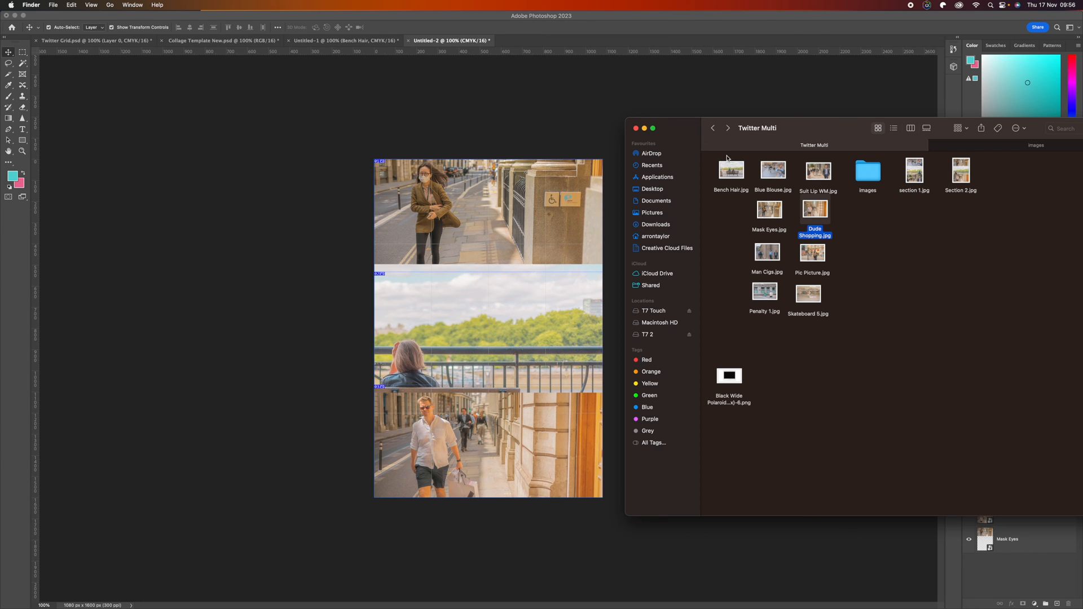
pyautogui.click(644, 128)
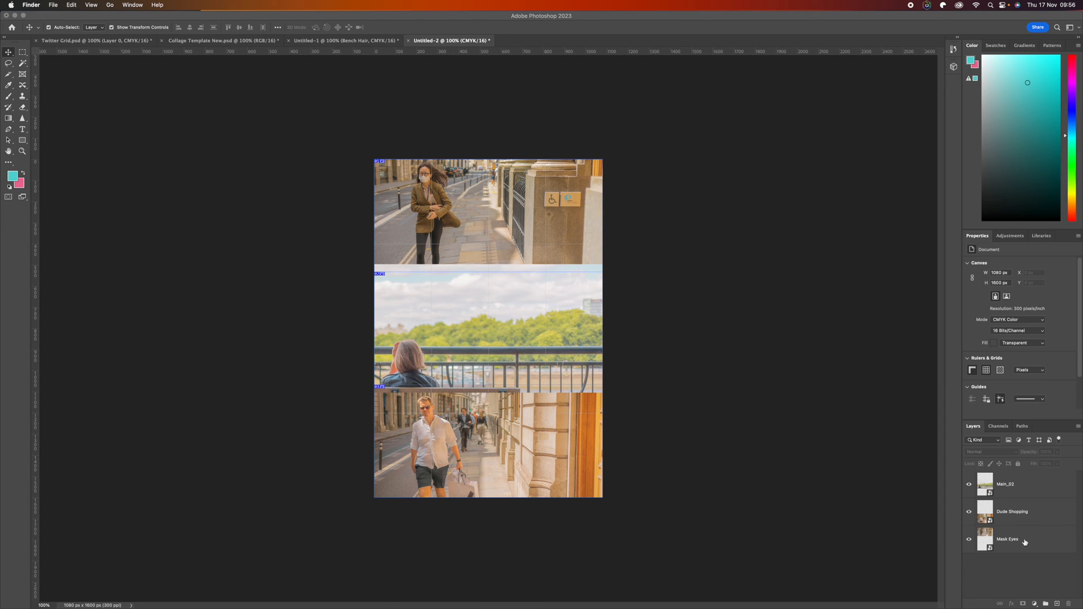
pyautogui.click(1016, 488)
pyautogui.press('BackSpace')
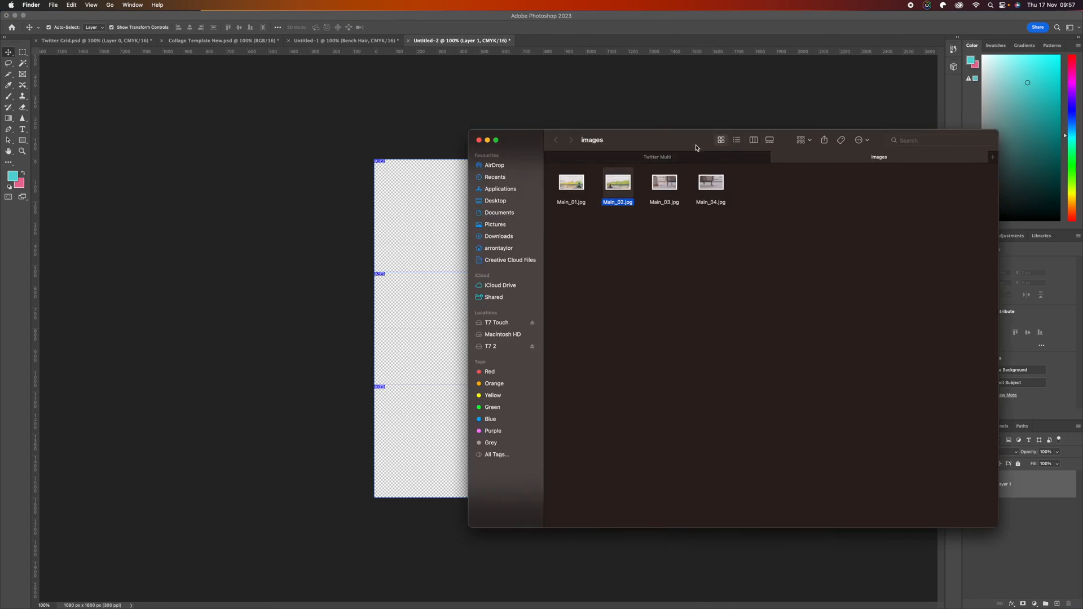
# Step: Place Main_03.jpg across the middle, Man Cigs.jpg above it and Pic Picture.jpg below it, with the Main_03 layer in front
pyautogui.moveTo(619, 181); pyautogui.dragTo(729, 273)
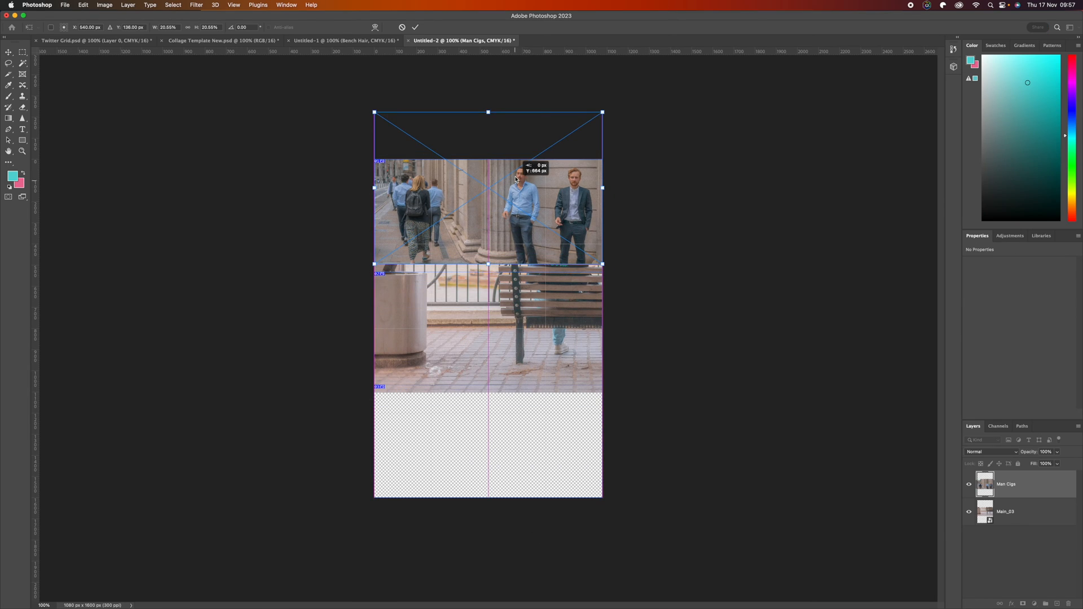
pyautogui.press('Return')
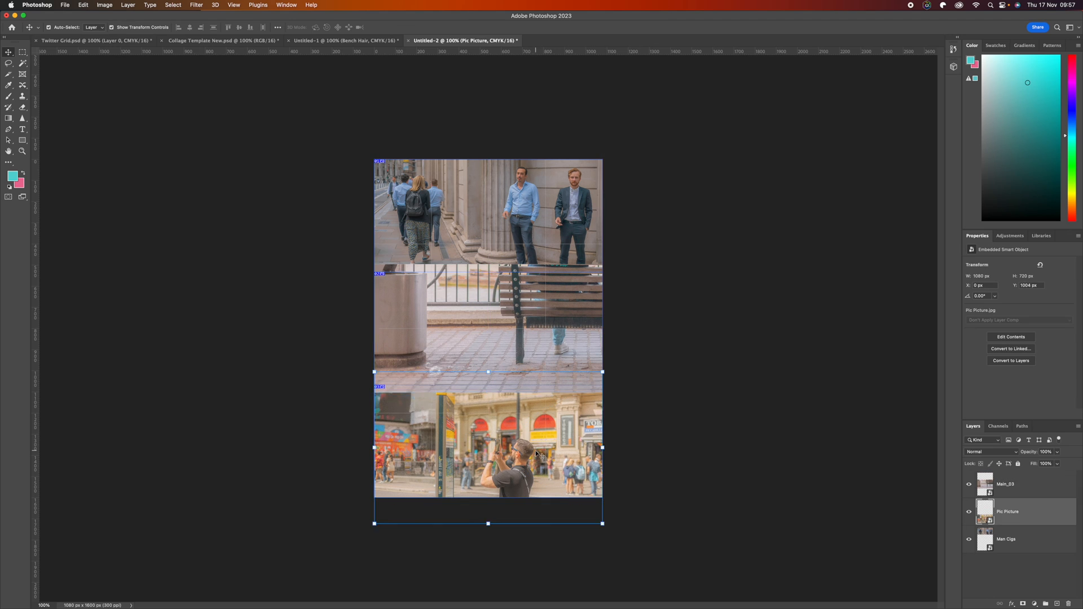
pyautogui.press('Return')
pyautogui.click(757, 441)
# Step: Export the composition with Export As as a JPG named Section 3 into the Twitter Multi folder
pyautogui.click(65, 5)
pyautogui.moveTo(72, 170)
pyautogui.click(206, 180)
pyautogui.click(551, 397)
pyautogui.write('Section 3')
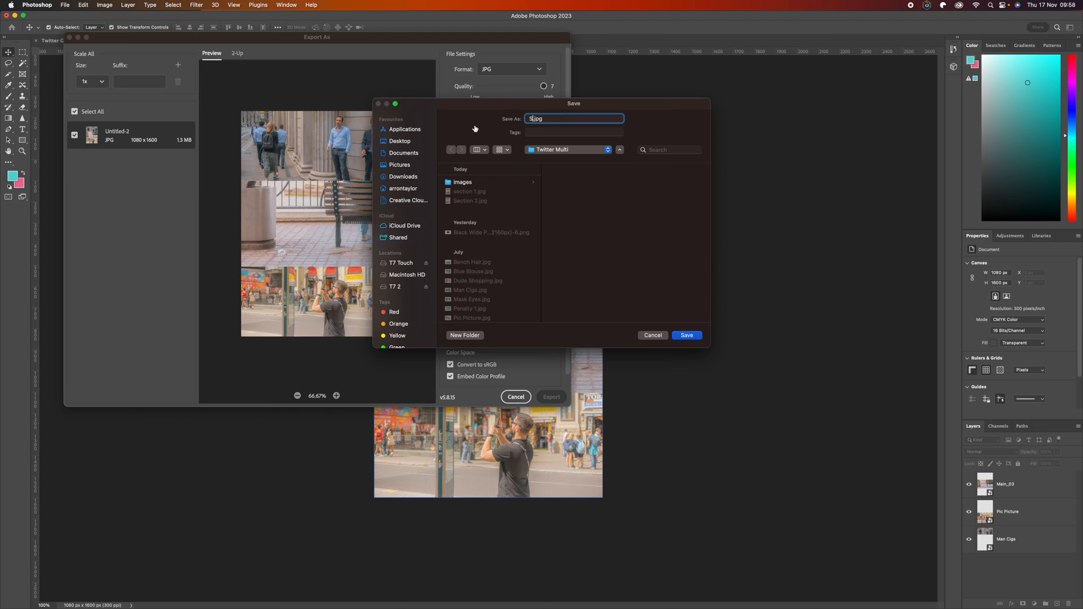
pyautogui.click(686, 335)
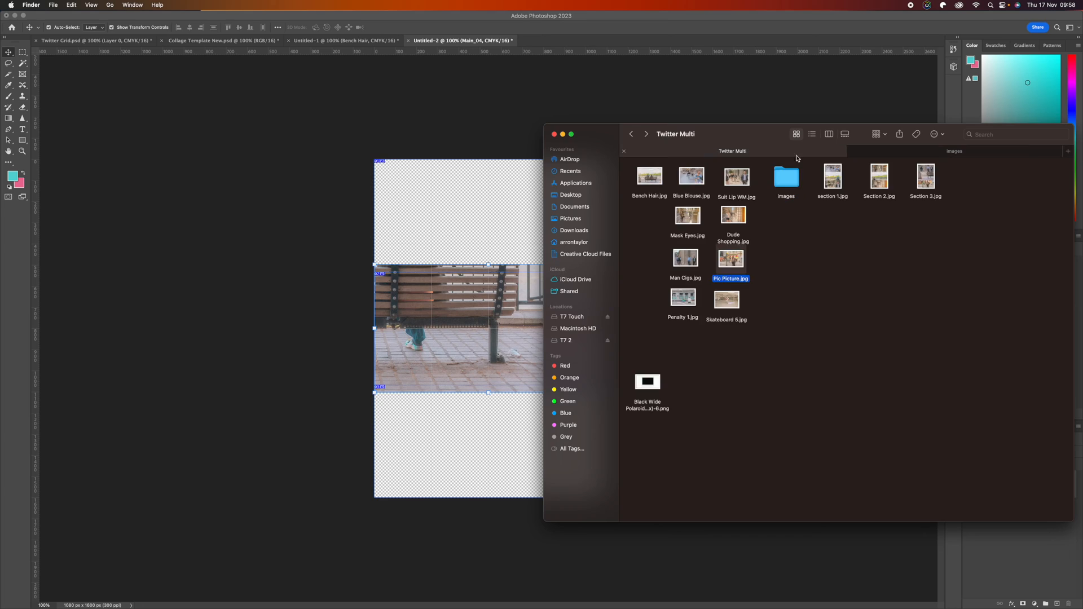
# Step: Place Penalty 1.jpg above the Main_04 image and Skateboard 5.jpg below it, with the Main_04 layer in front
pyautogui.moveTo(798, 164); pyautogui.dragTo(488, 211)
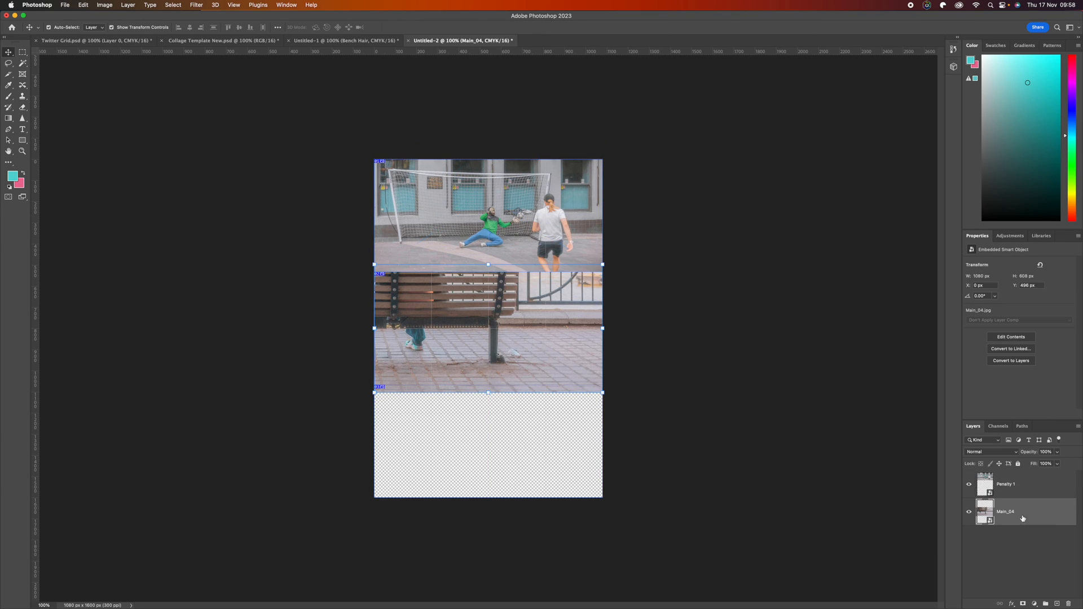
pyautogui.click(700, 420)
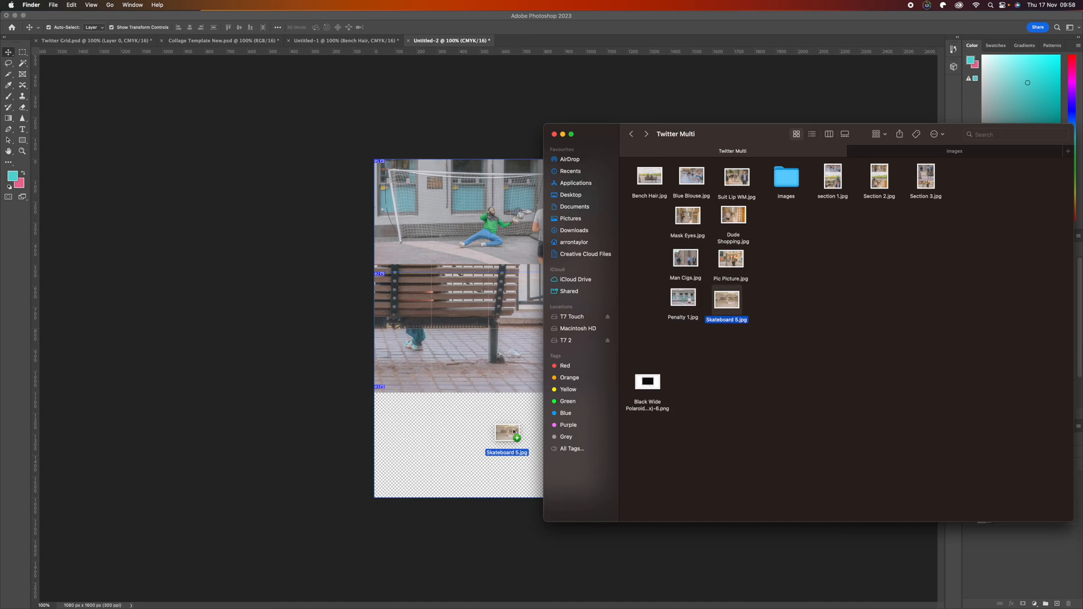
pyautogui.moveTo(508, 449); pyautogui.dragTo(488, 445)
pyautogui.press('Return')
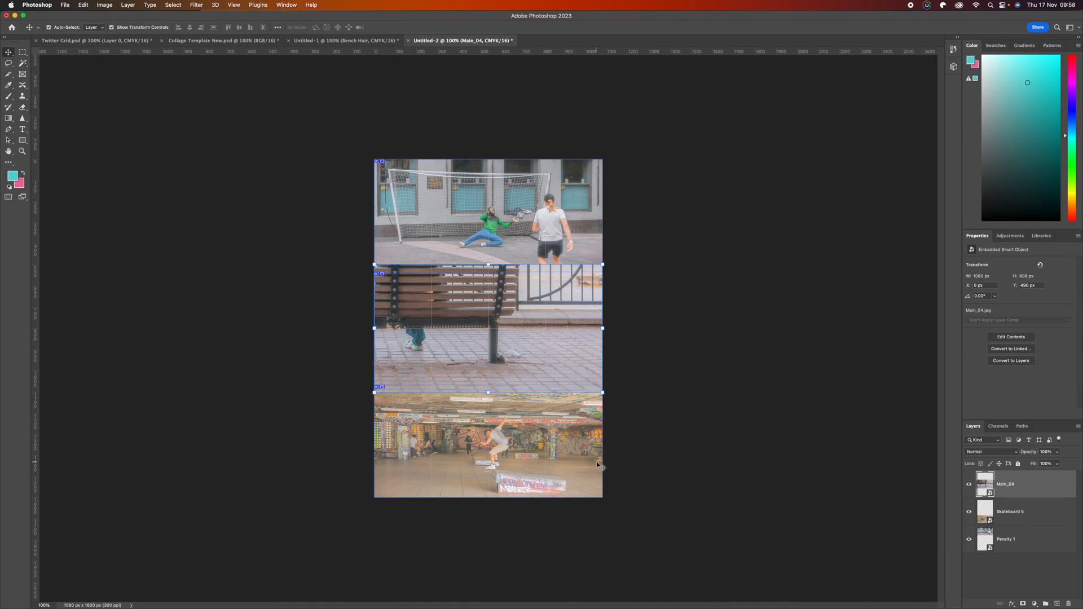
# Step: Export the composition as a JPG named Section 4 into the Twitter Multi folder and bring that folder into view in Finder
pyautogui.click(66, 7)
pyautogui.click(265, 148)
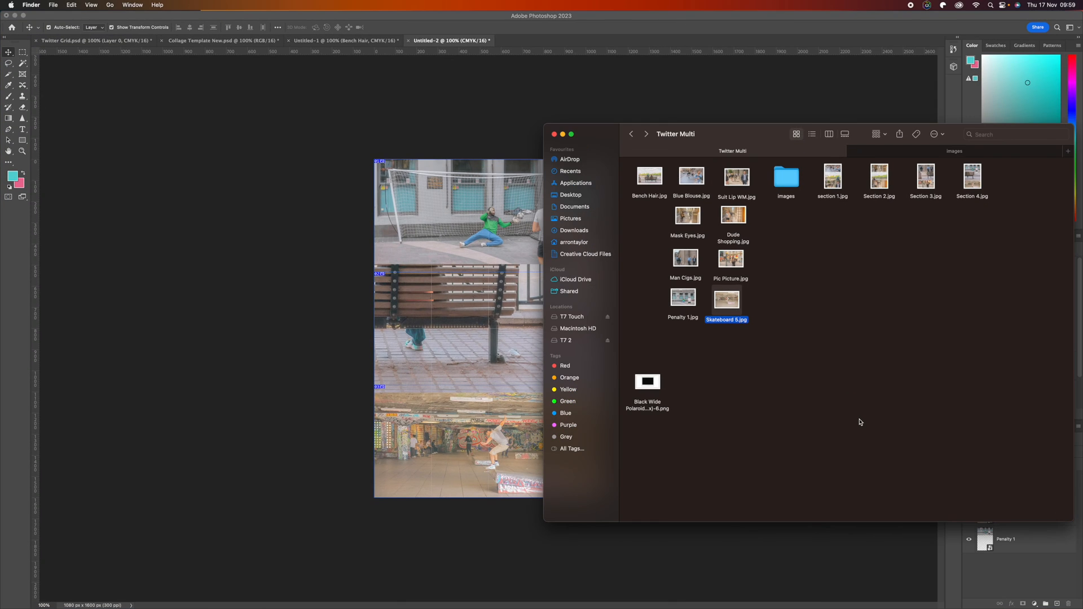
pyautogui.moveTo(759, 136); pyautogui.dragTo(525, 126)
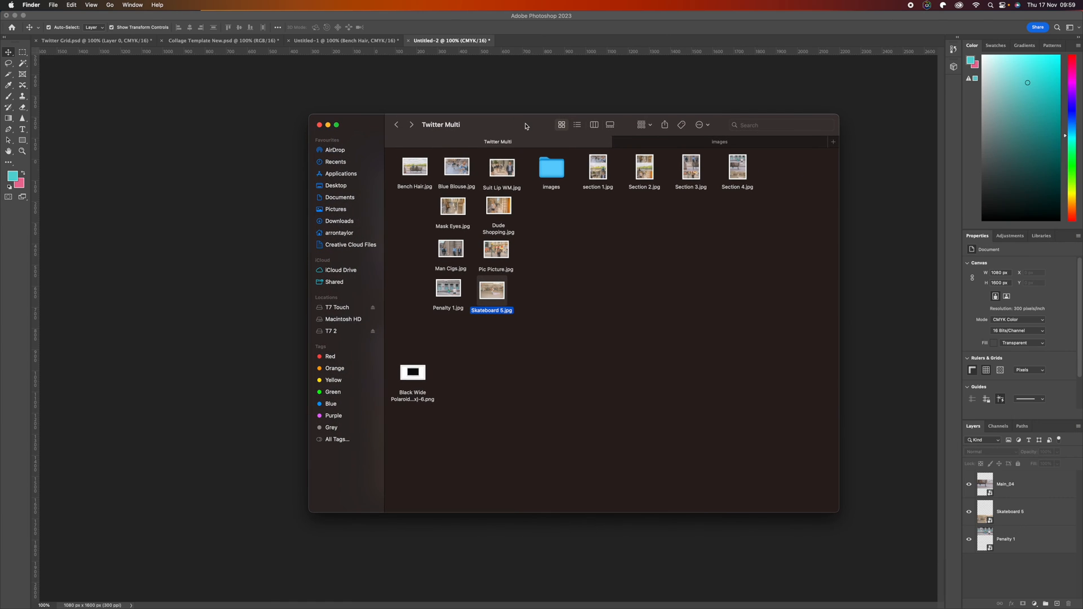
# Step: Switch to Twitter in Safari and compose a tweet limited to Twitter Circle with the text "Click For More"
pyautogui.press('super+Tab')
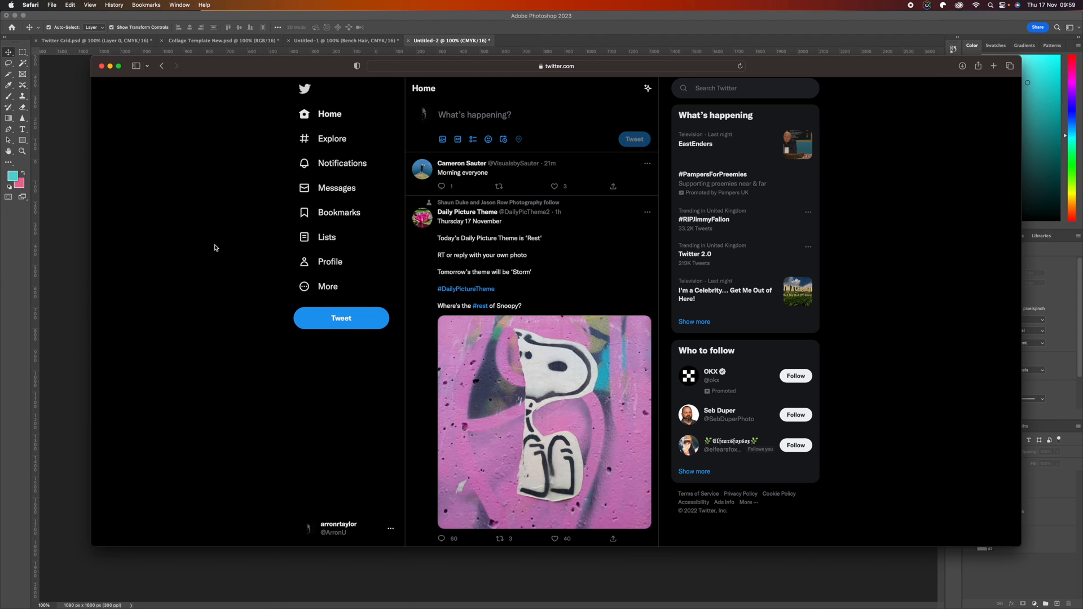
pyautogui.click(440, 118)
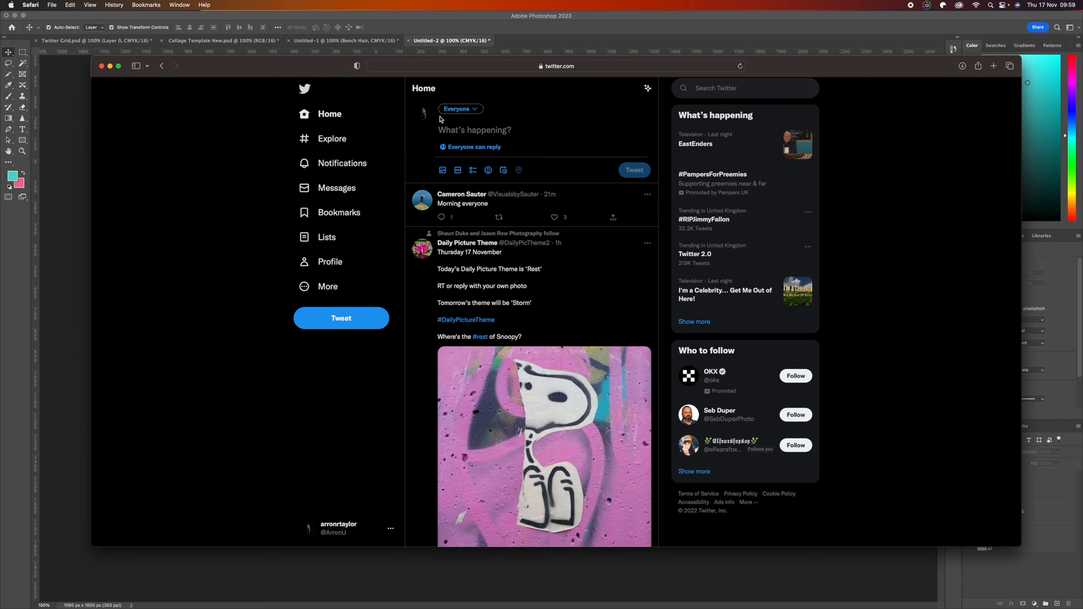
pyautogui.click(471, 109)
pyautogui.click(448, 180)
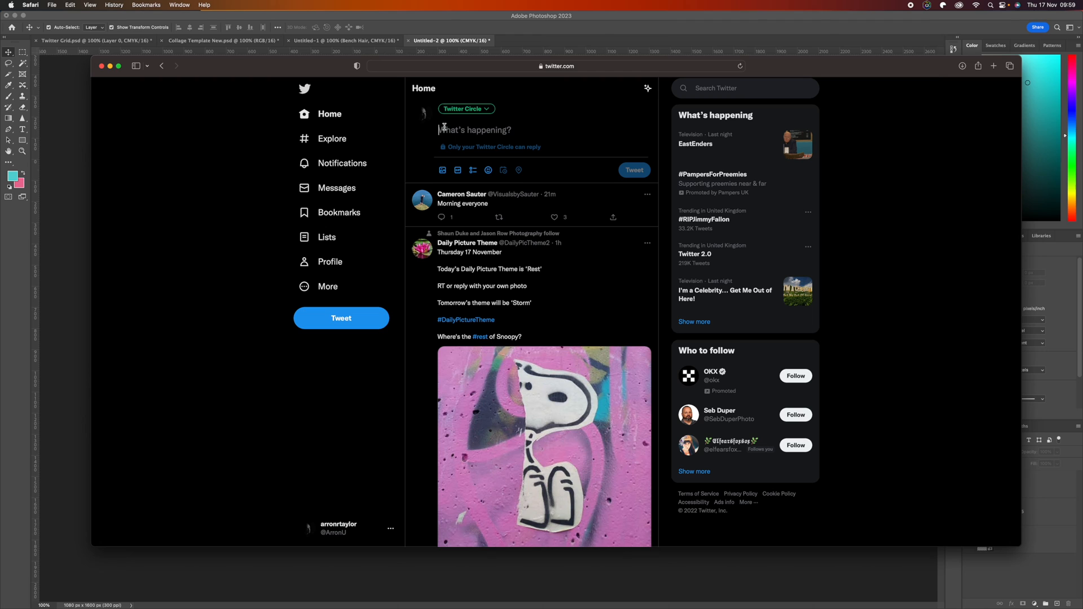
pyautogui.write('Cli')
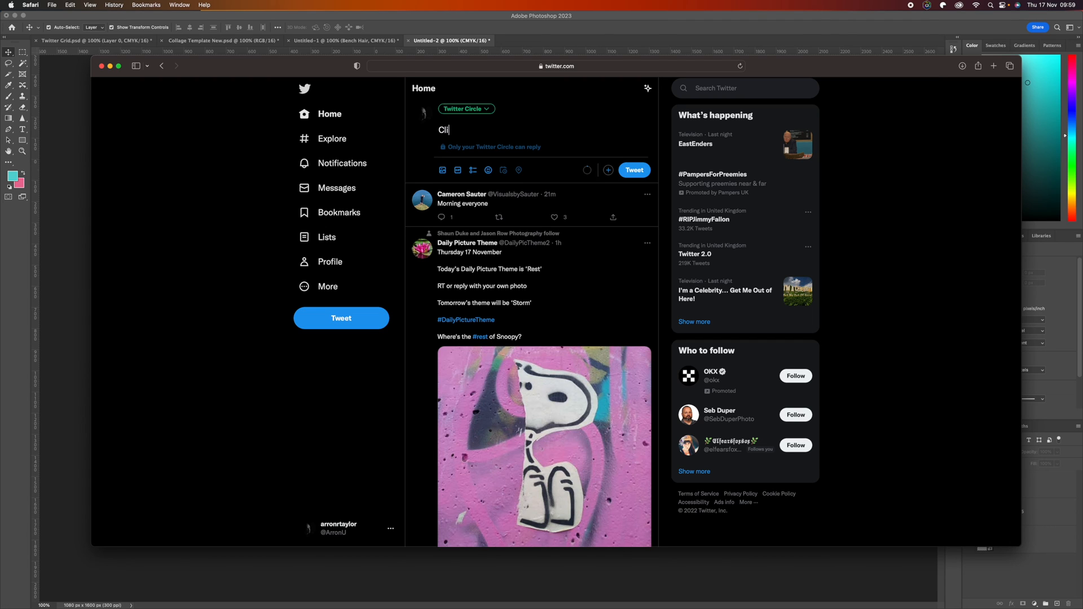
pyautogui.write('ck For More')
# Step: Attach section 1.jpg from the Twitter Multi folder to the tweet
pyautogui.click(442, 172)
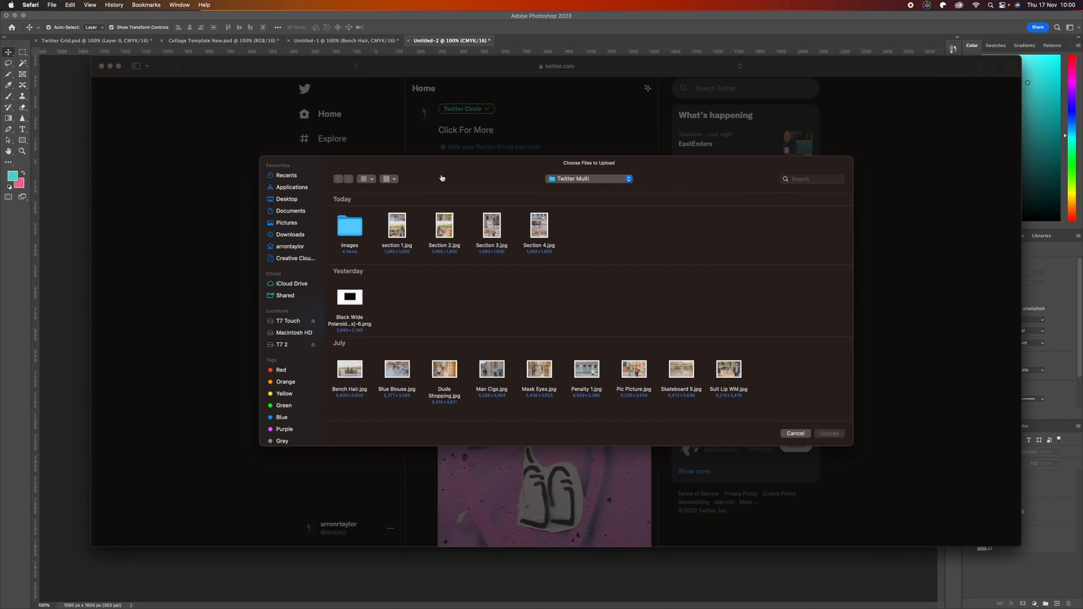
pyautogui.click(397, 228)
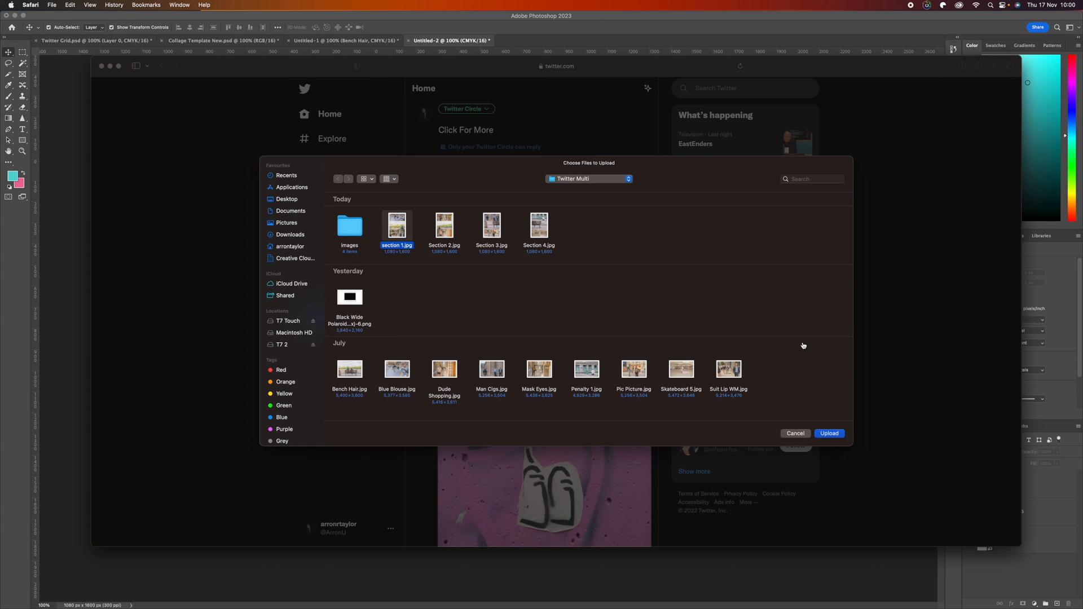
pyautogui.click(829, 433)
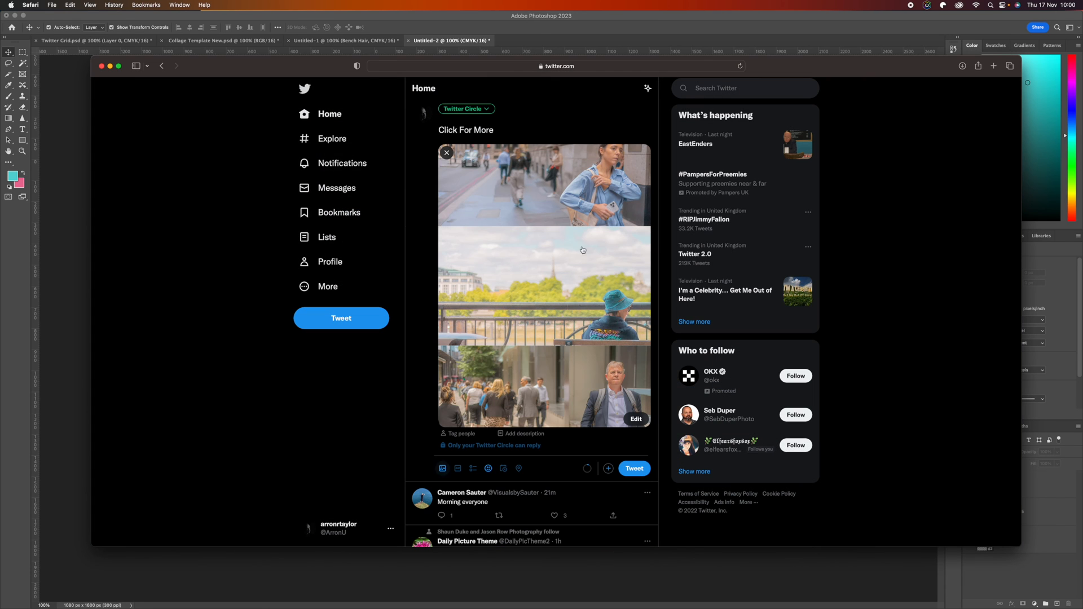
# Step: Attach Section 2.jpg and Section 3.jpg from the Twitter Multi folder to the tweet, in that order
pyautogui.click(442, 468)
pyautogui.click(444, 225)
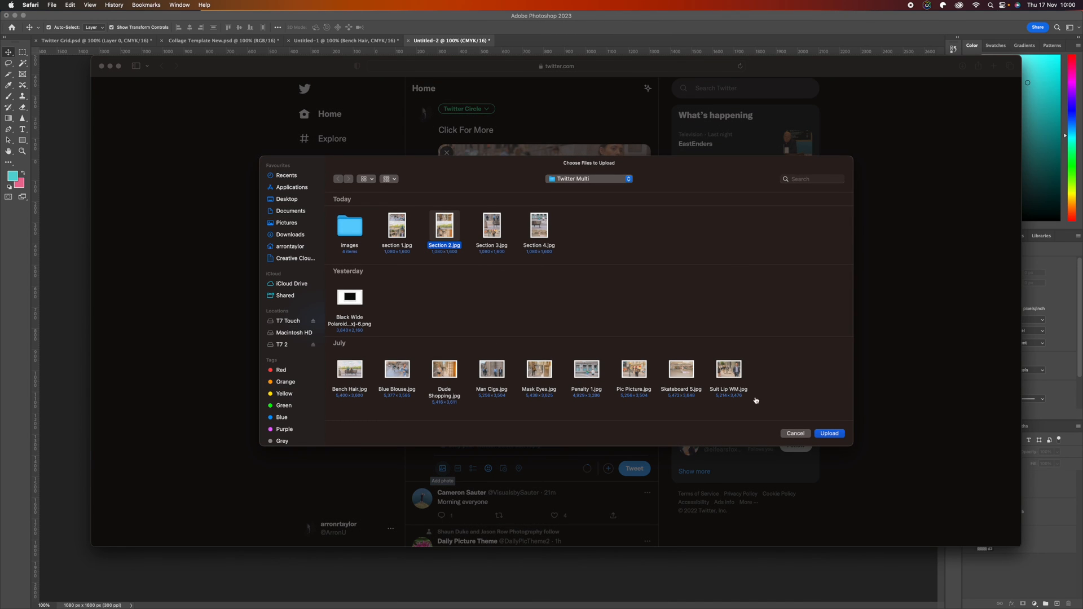
pyautogui.click(825, 432)
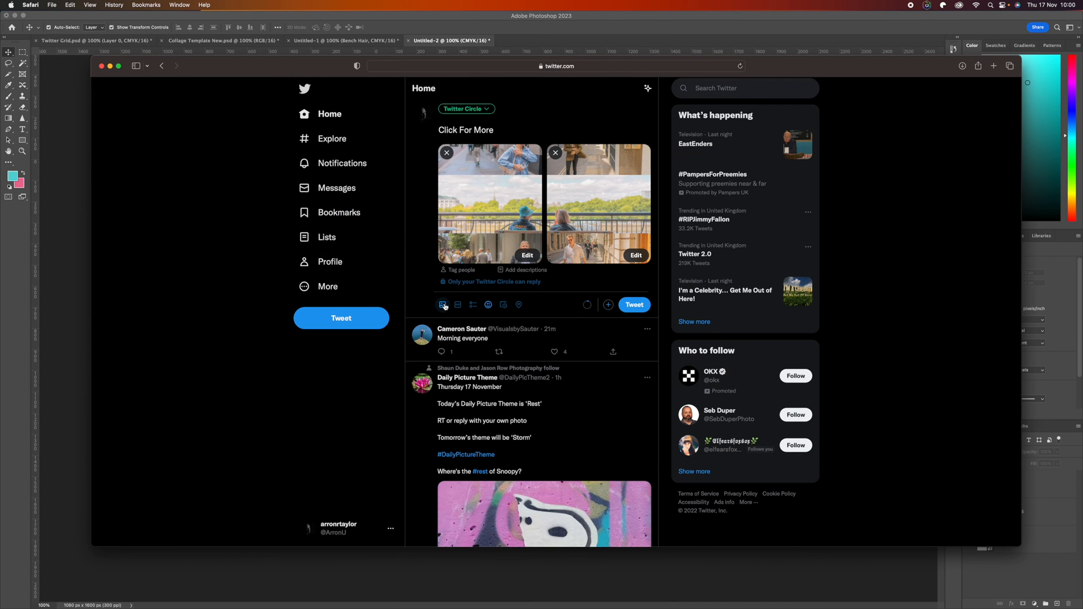
pyautogui.click(443, 306)
pyautogui.click(495, 234)
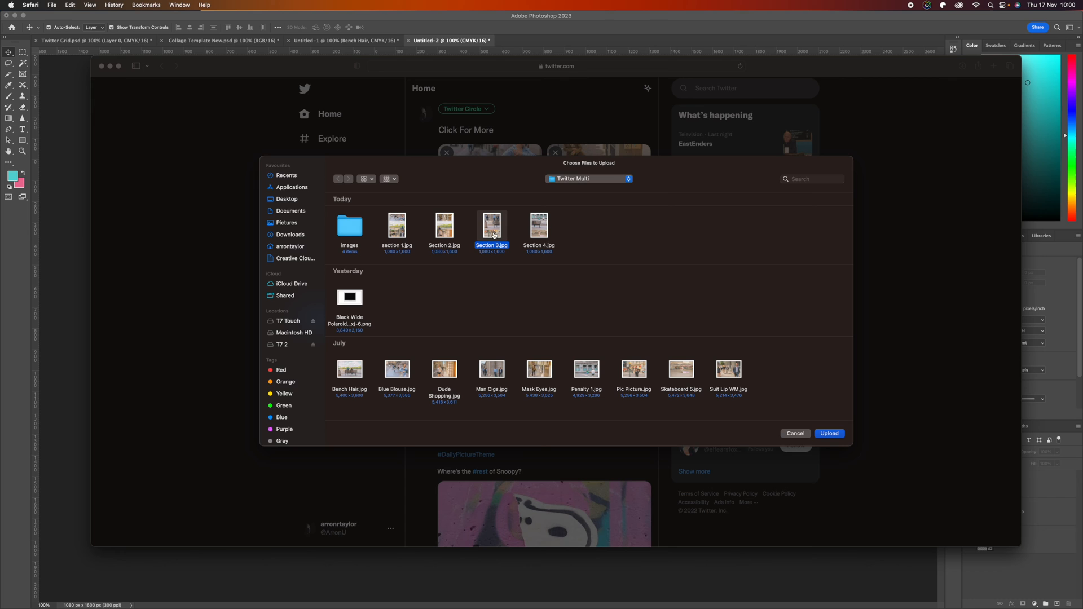
pyautogui.click(827, 433)
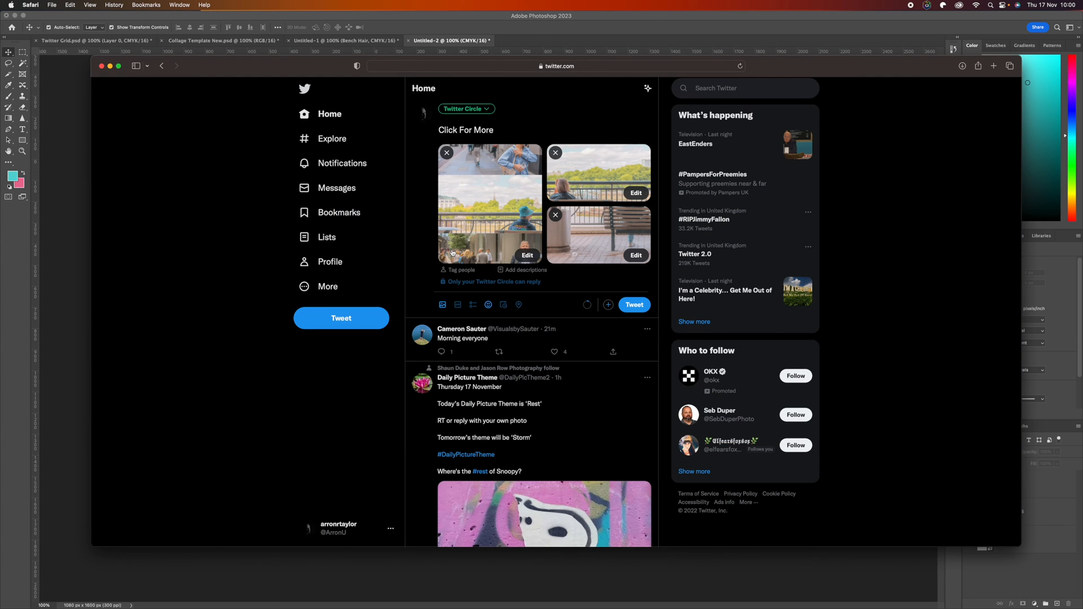
# Step: Attach Section 4.jpg as the fourth image and post the tweet
pyautogui.click(445, 305)
pyautogui.click(549, 237)
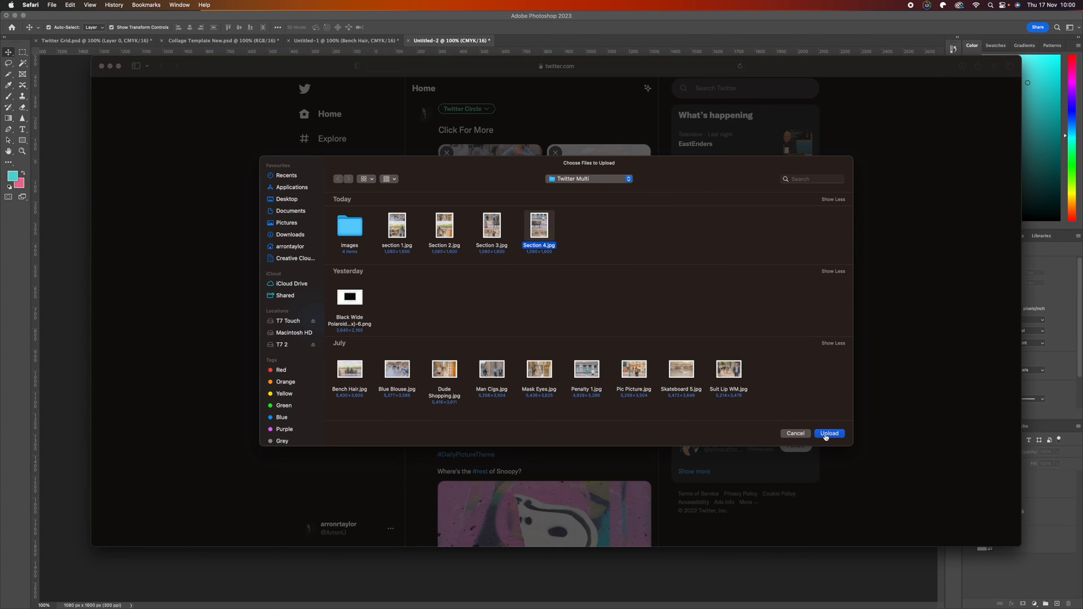
pyautogui.click(827, 433)
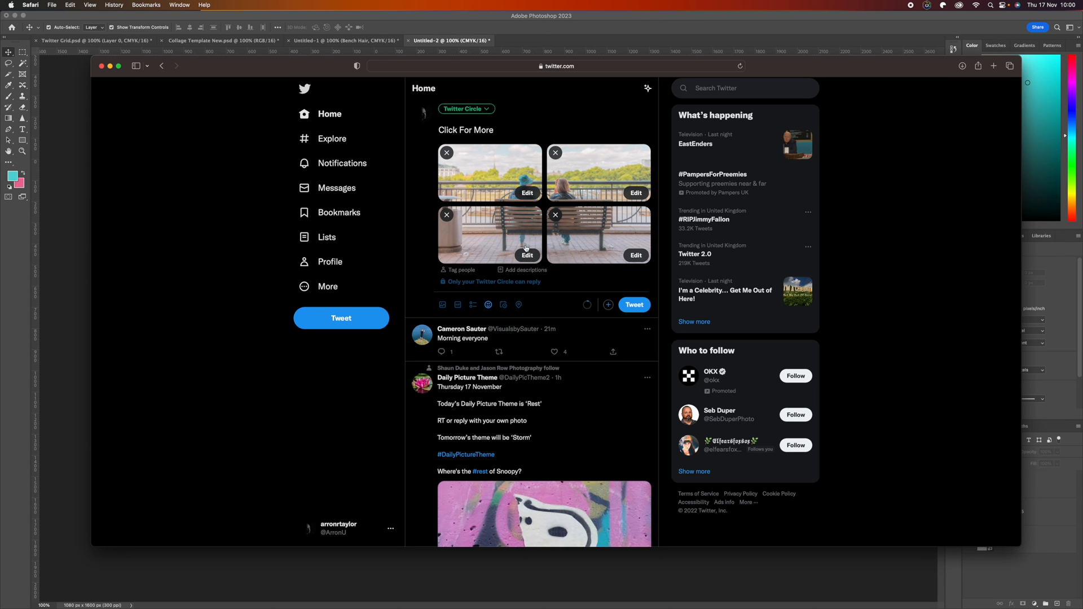
pyautogui.click(631, 306)
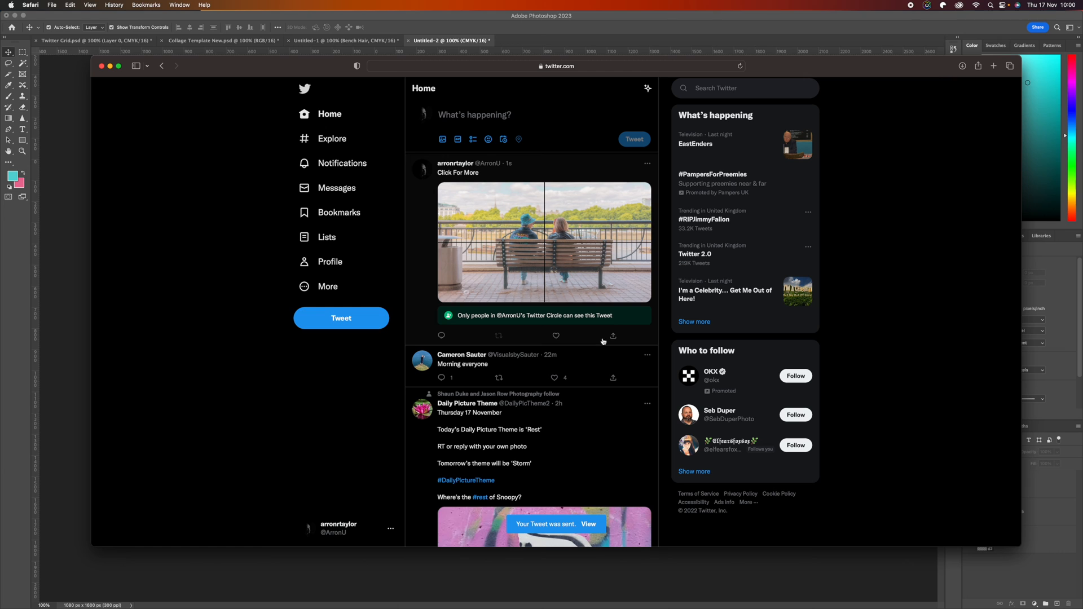
# Step: View the four images of the posted "Click For More" tweet full size in sequence and close the image viewer
pyautogui.click(482, 215)
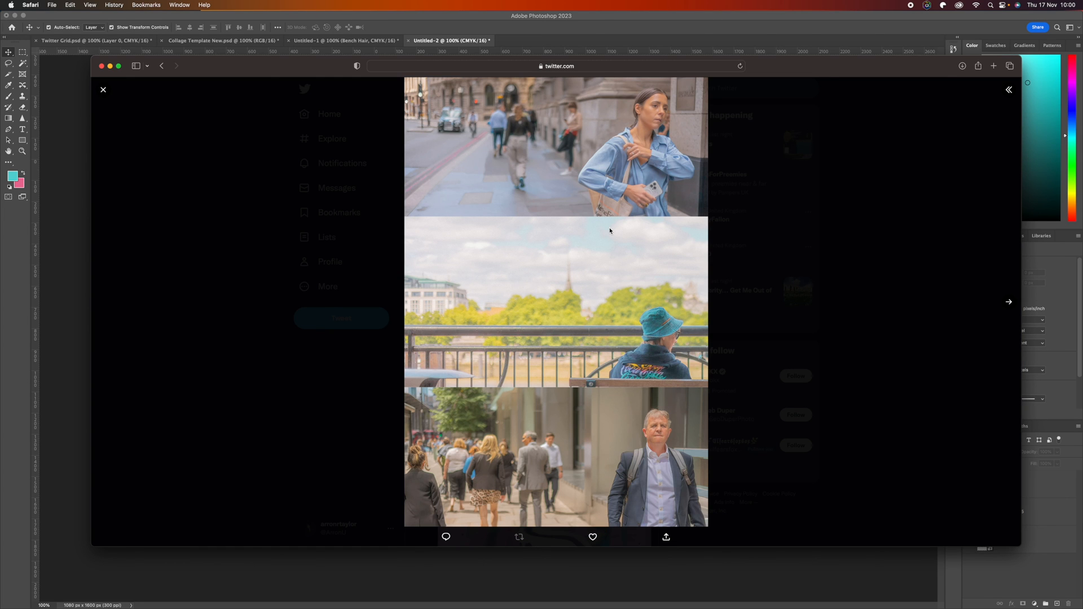
pyautogui.click(1010, 302)
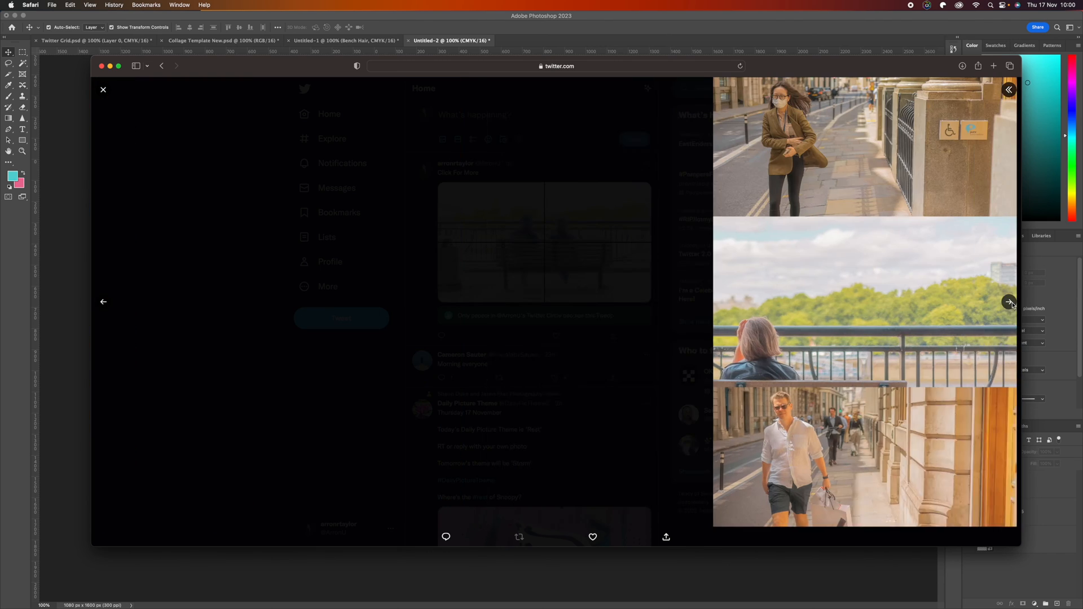
pyautogui.click(1009, 302)
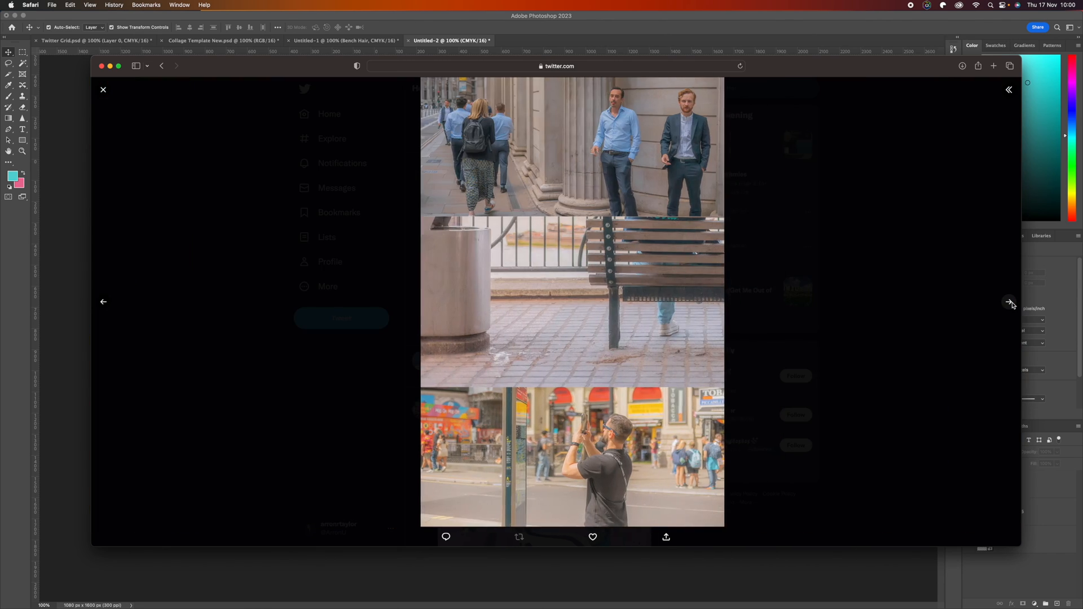
pyautogui.click(1009, 302)
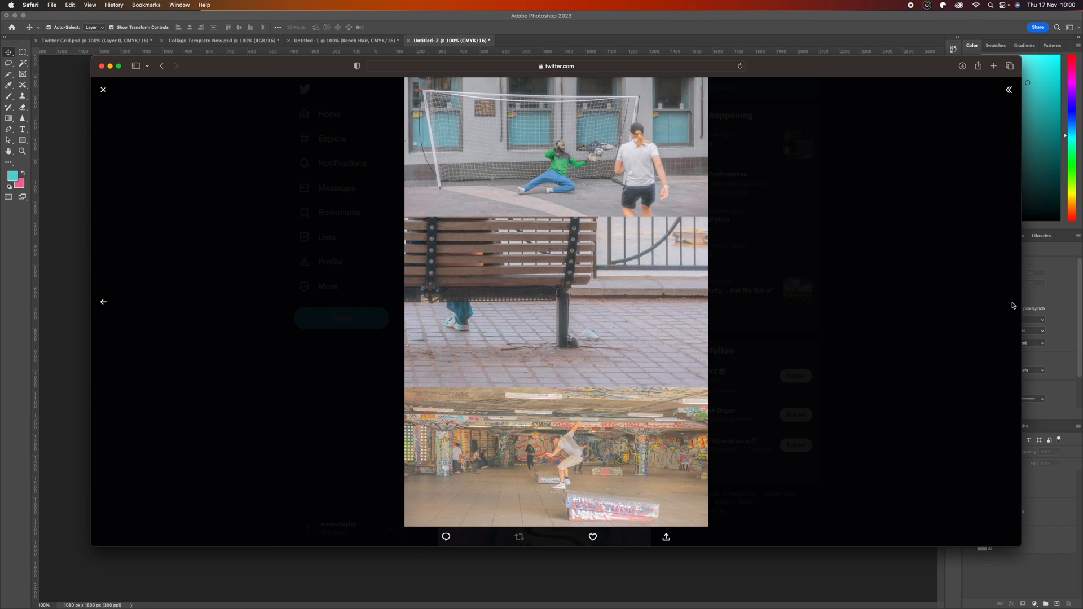
pyautogui.click(104, 89)
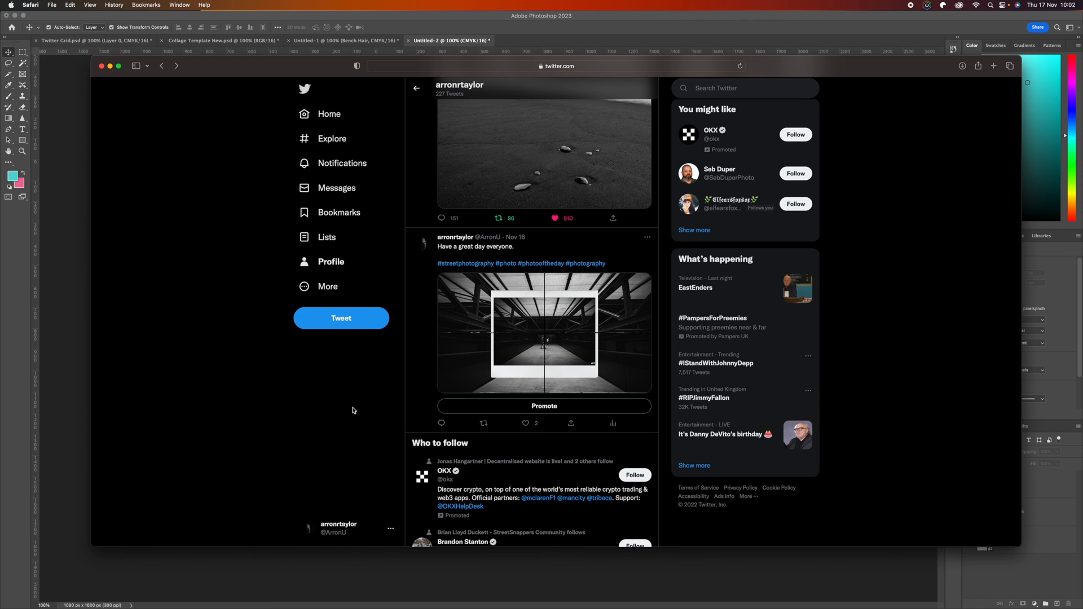